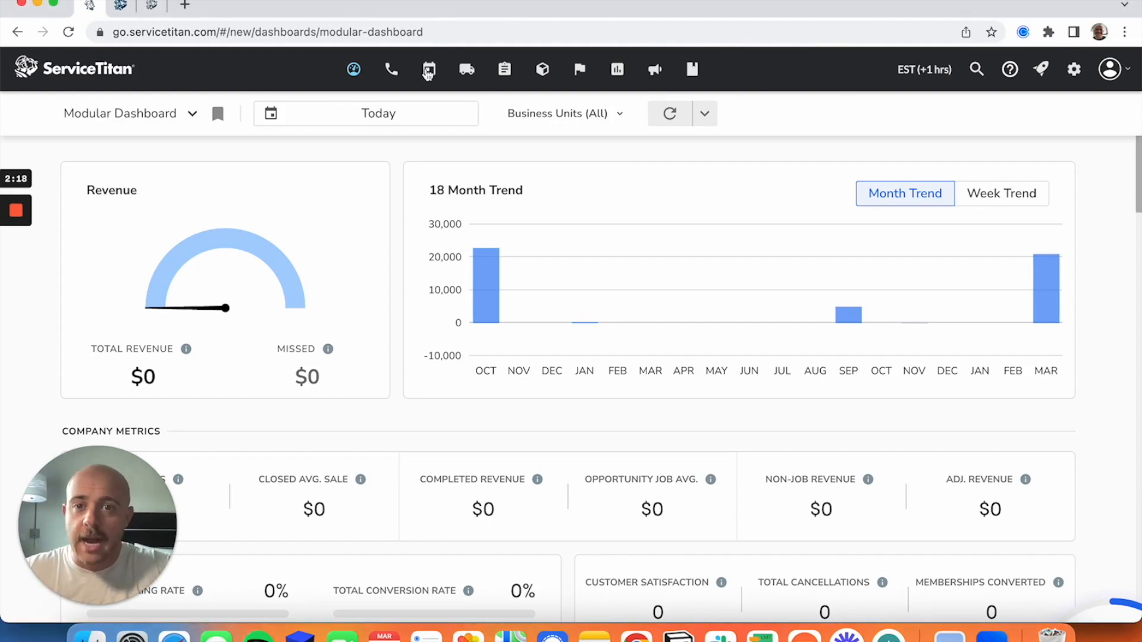
# Open the technician shifts section of the schedule.
pyautogui.click(432, 76)
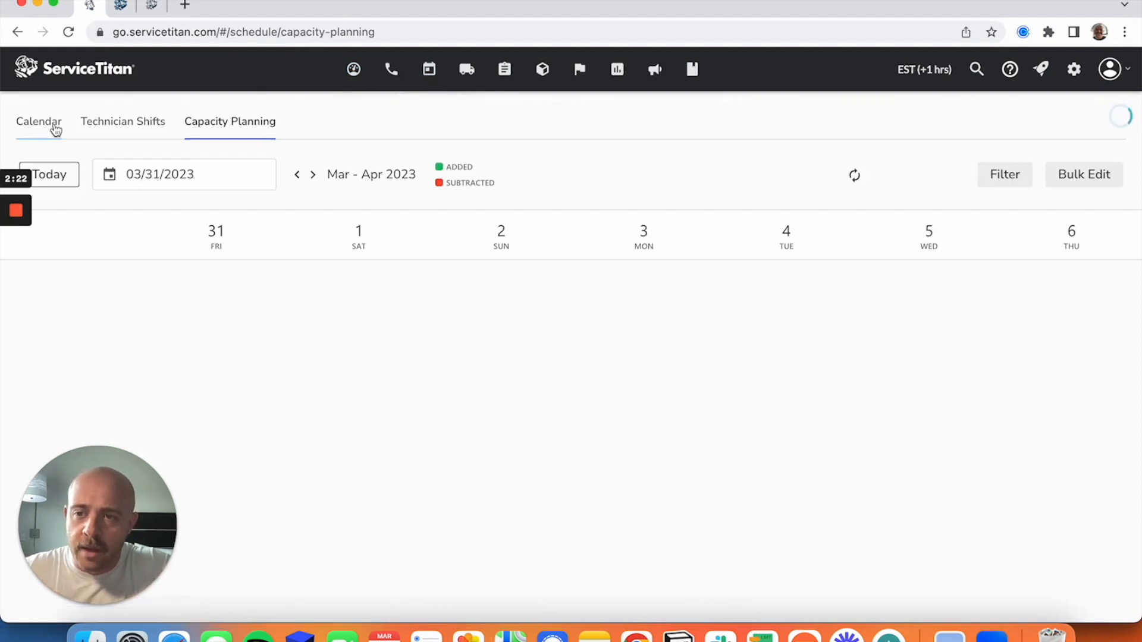
pyautogui.click(40, 127)
pyautogui.click(114, 122)
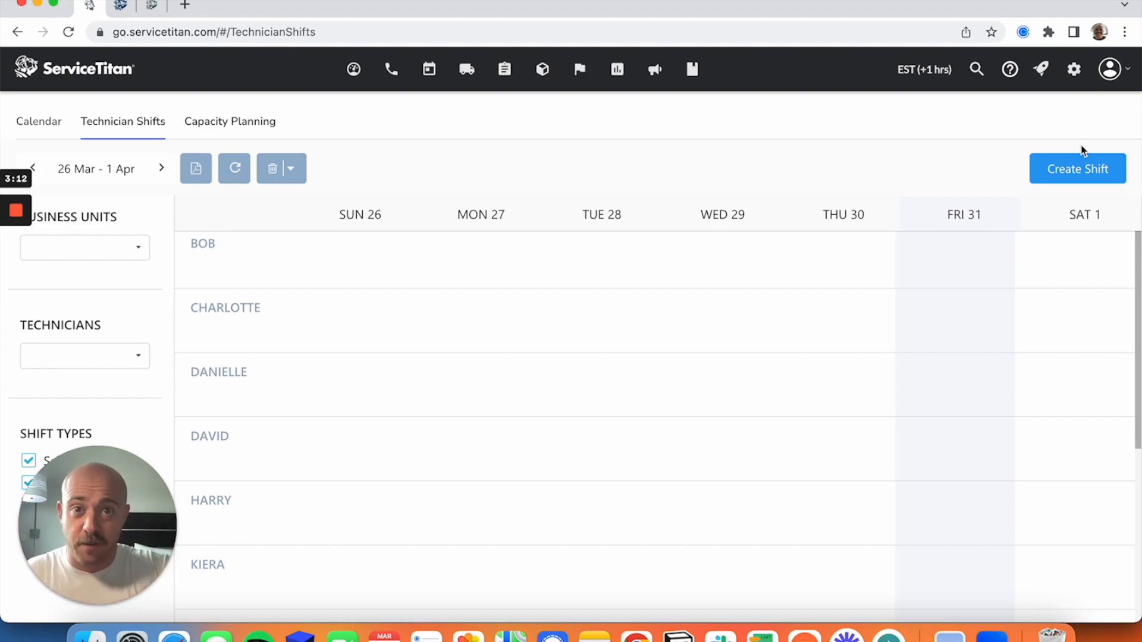
# Start creating a technician schedule entry of the Shift type, after viewing the Time Off option.
pyautogui.click(1058, 178)
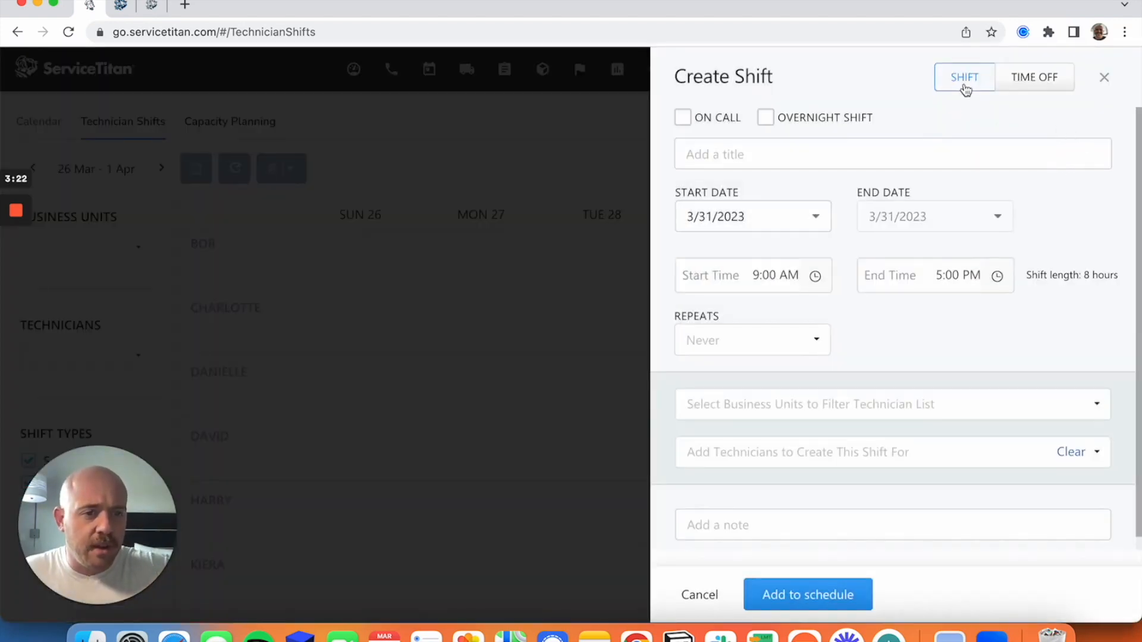
pyautogui.click(961, 84)
pyautogui.click(958, 81)
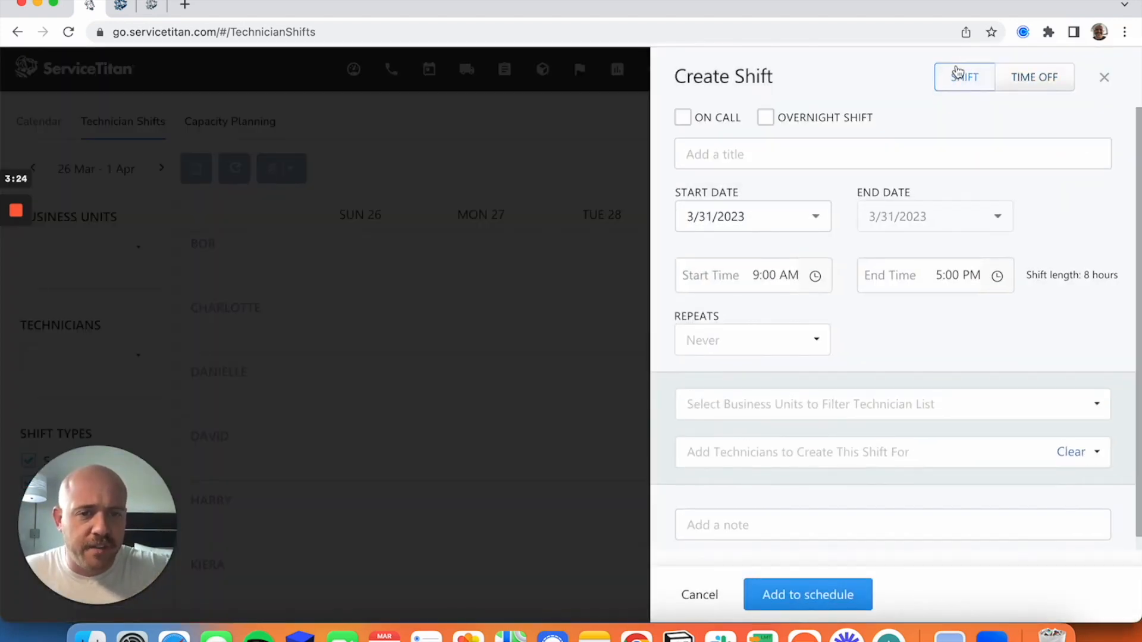
pyautogui.click(1037, 78)
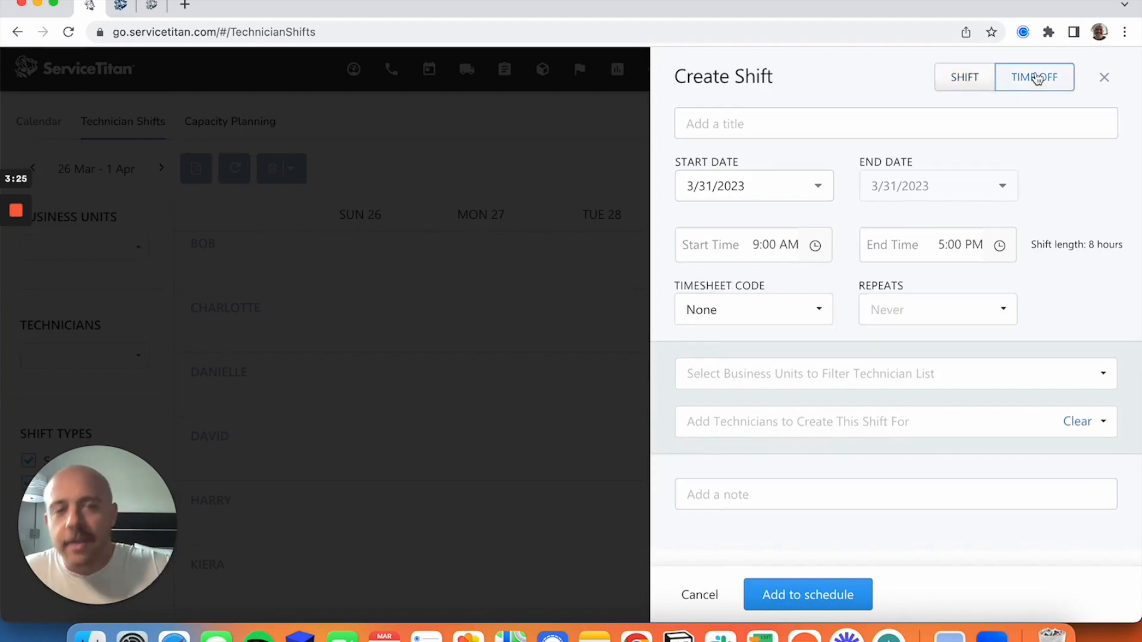
pyautogui.click(982, 89)
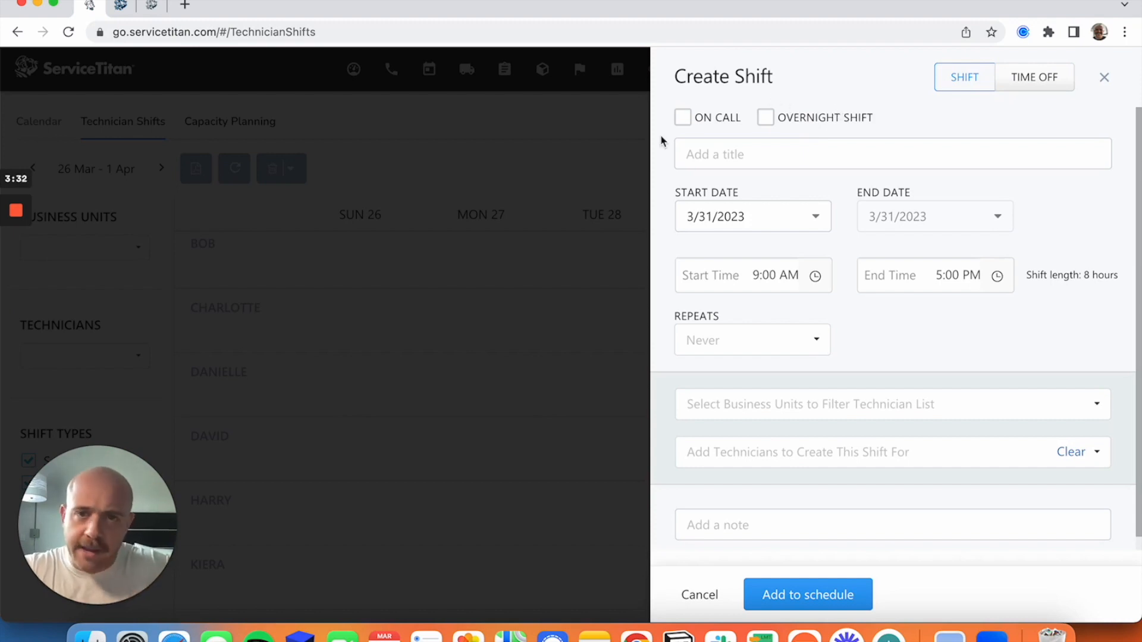
# Title the new shift "Default Shift".
pyautogui.click(755, 160)
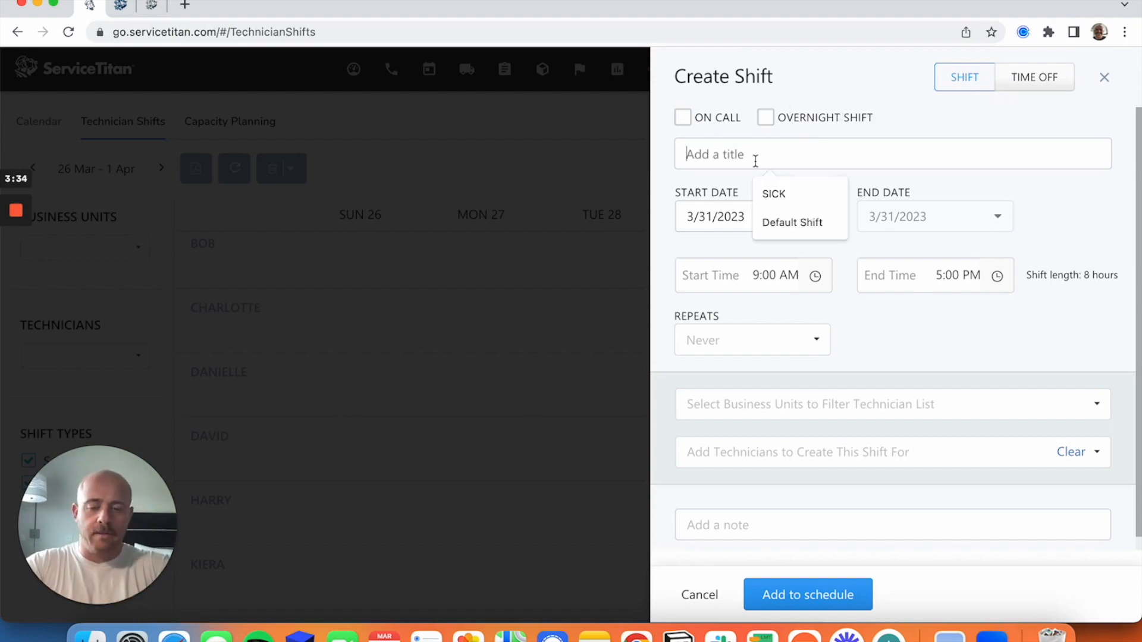
pyautogui.write('Default ')
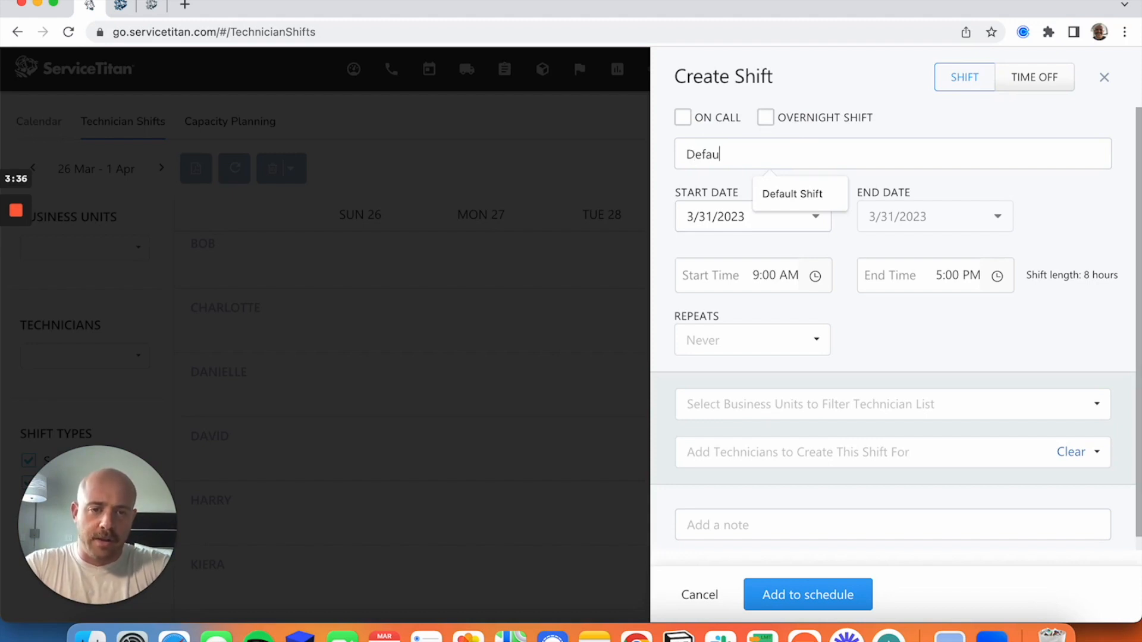
pyautogui.write('Sh')
pyautogui.press('BackSpace')
pyautogui.press('BackSpace')
pyautogui.write('Shift')
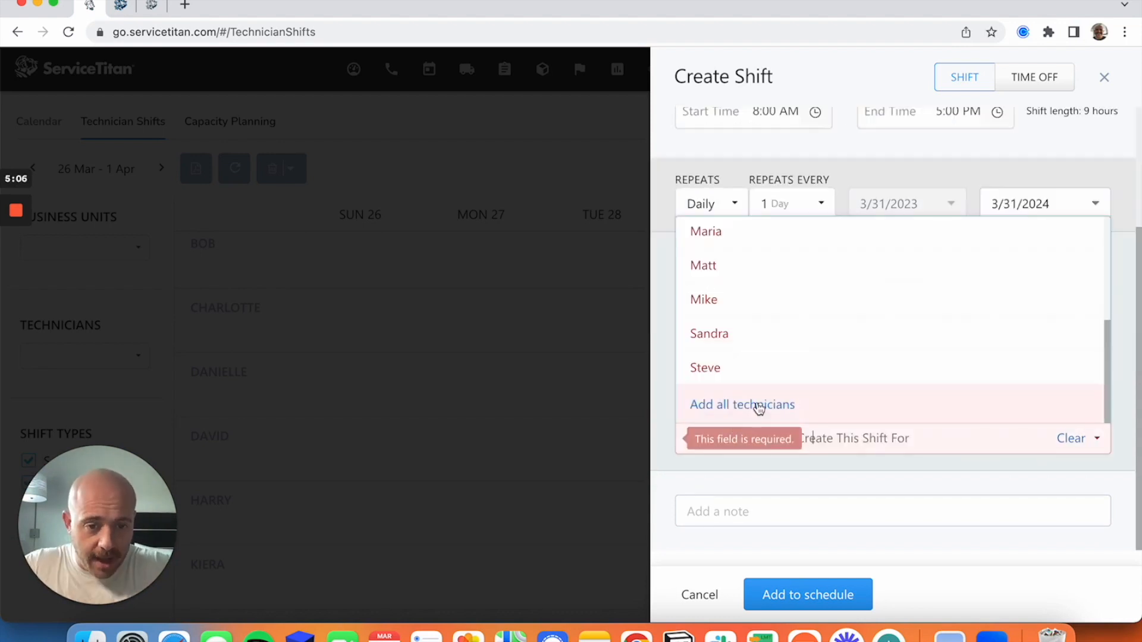
# Schedule the shift for 8:00 AM–5:00 PM, repeating daily until 3/31/2024, for all Electrical, HVAC and Plumbing business units and all technicians.
pyautogui.click(757, 404)
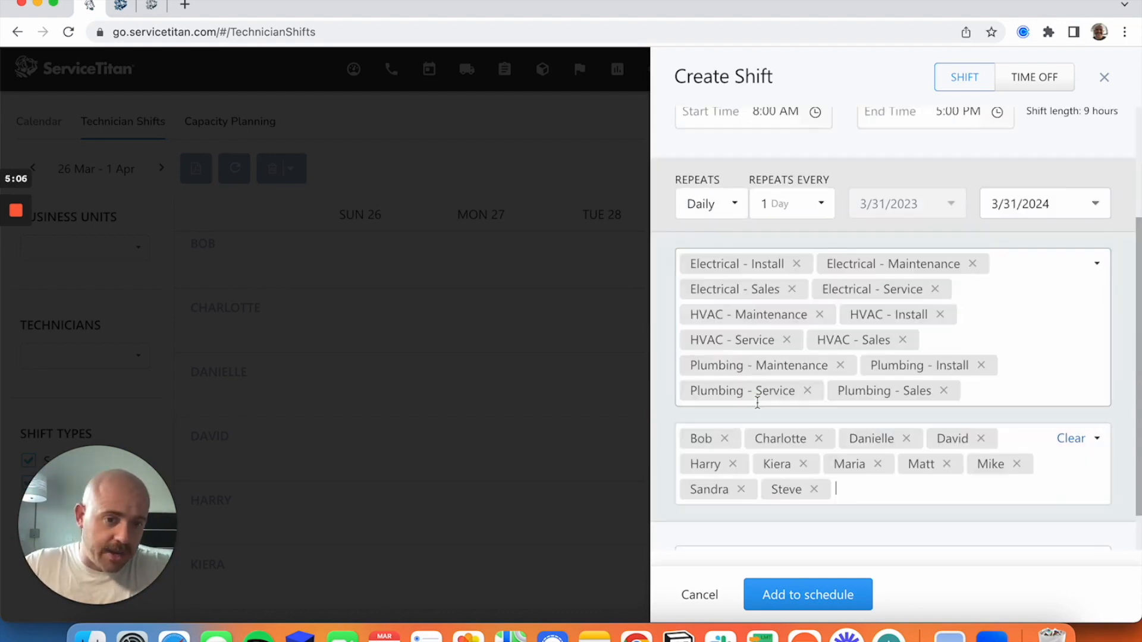
pyautogui.click(840, 606)
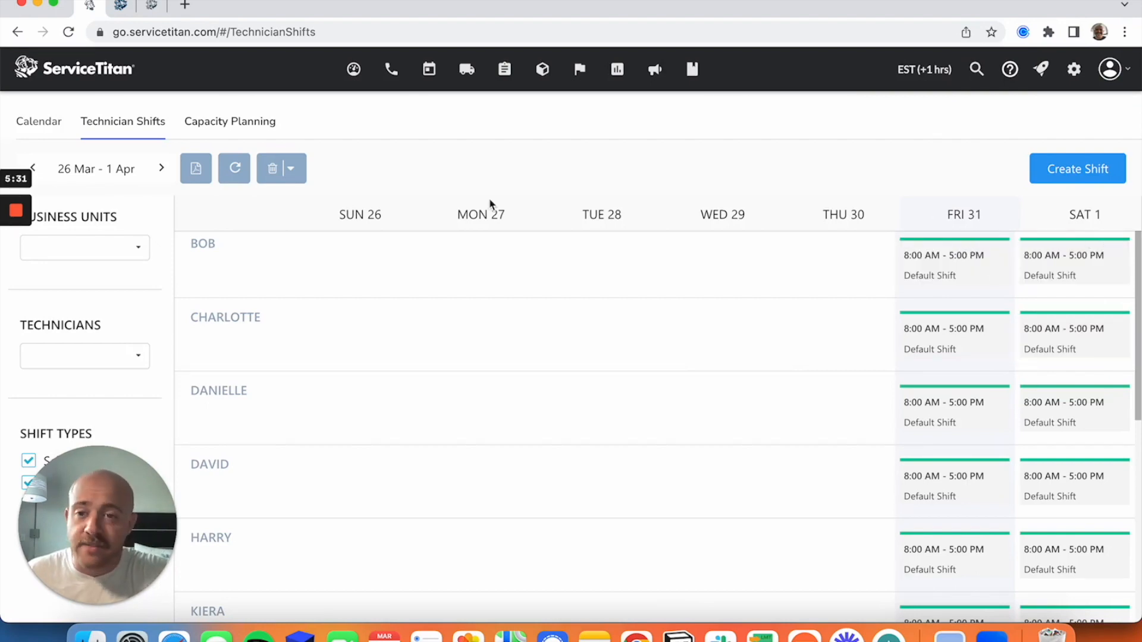
# Review the technicians' shifts for 2–8 April, filter them by the Electrical - Maintenance business unit, and clear the filter.
pyautogui.scroll(-3, 858, 277)
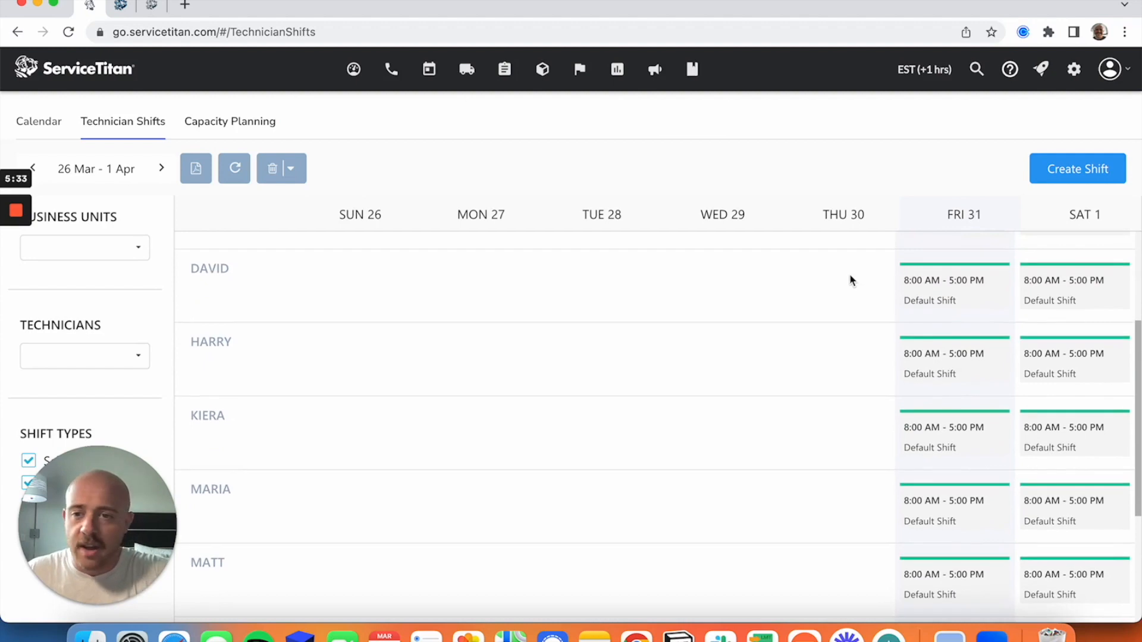
pyautogui.click(165, 169)
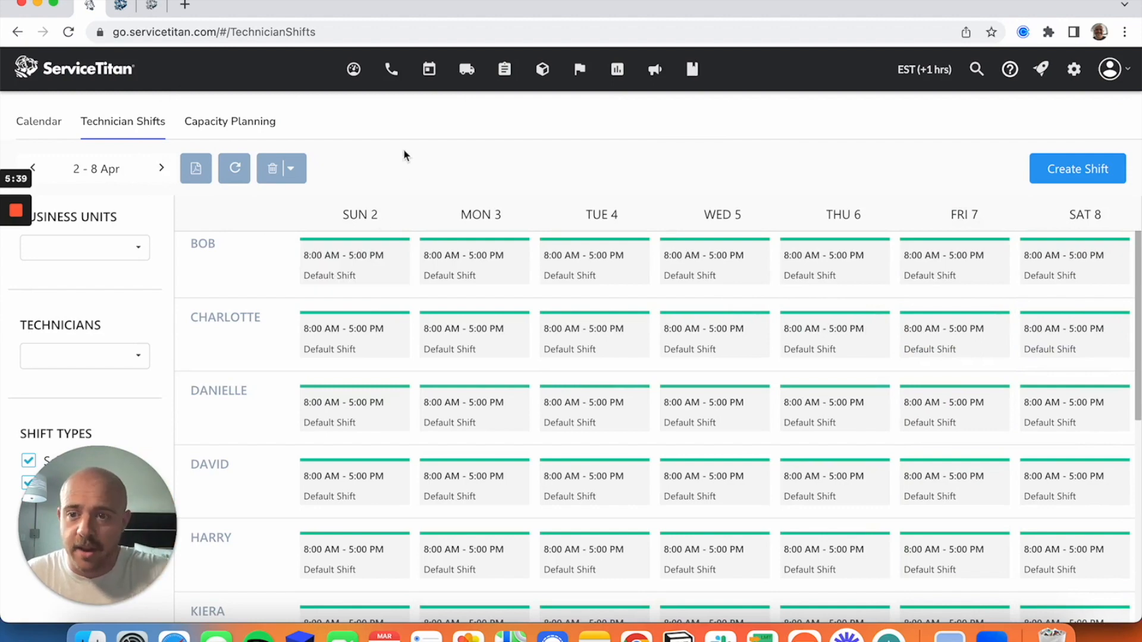
pyautogui.click(120, 246)
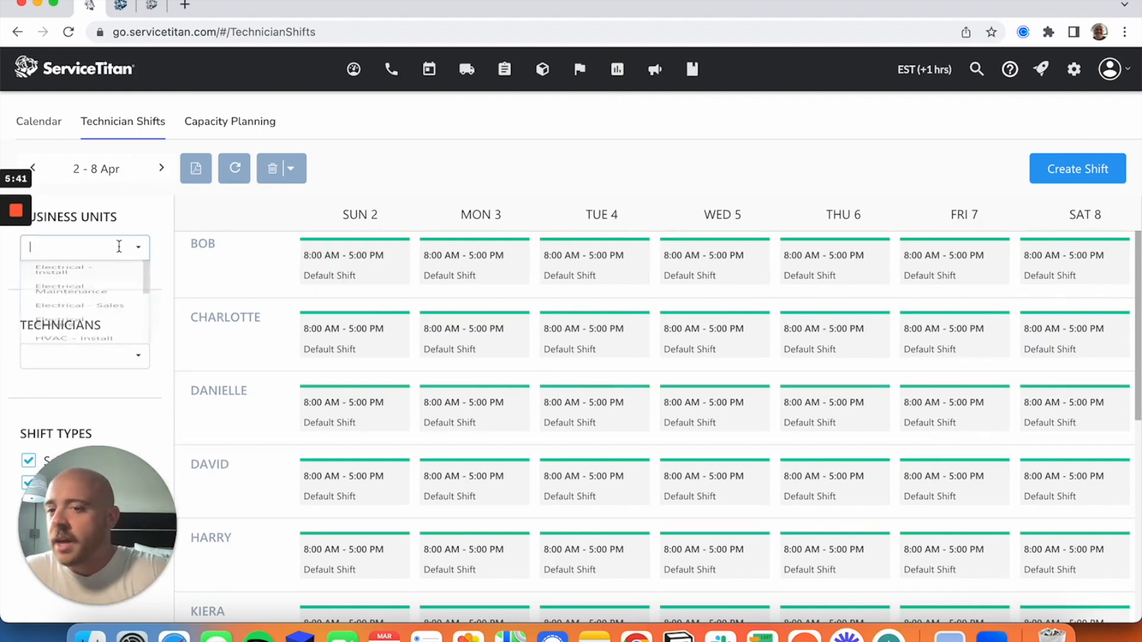
pyautogui.click(84, 338)
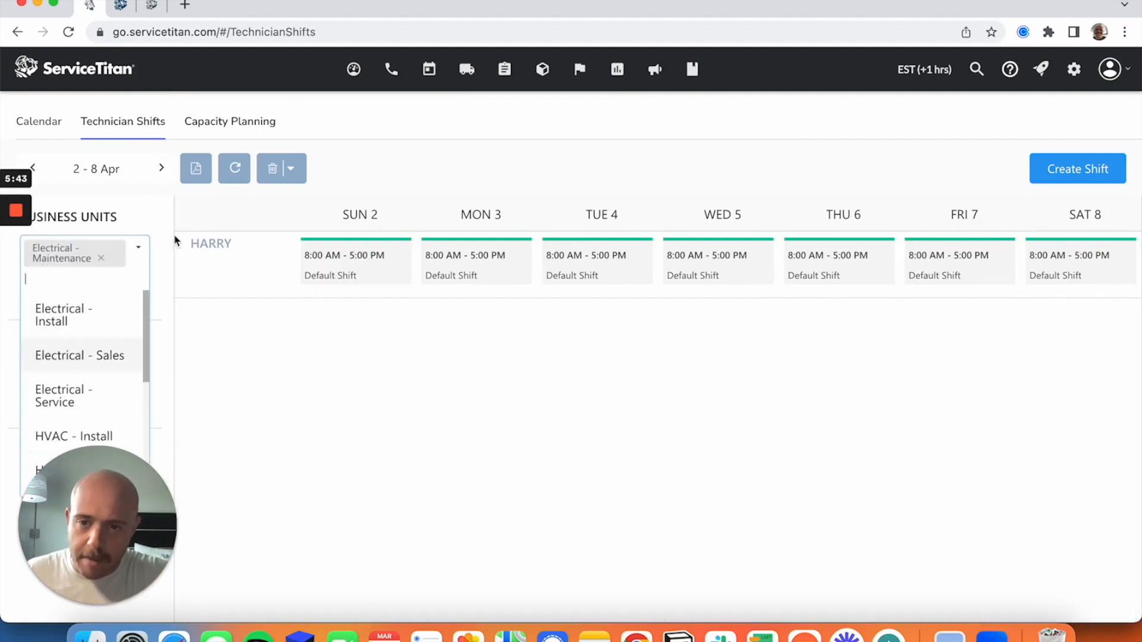
pyautogui.click(101, 257)
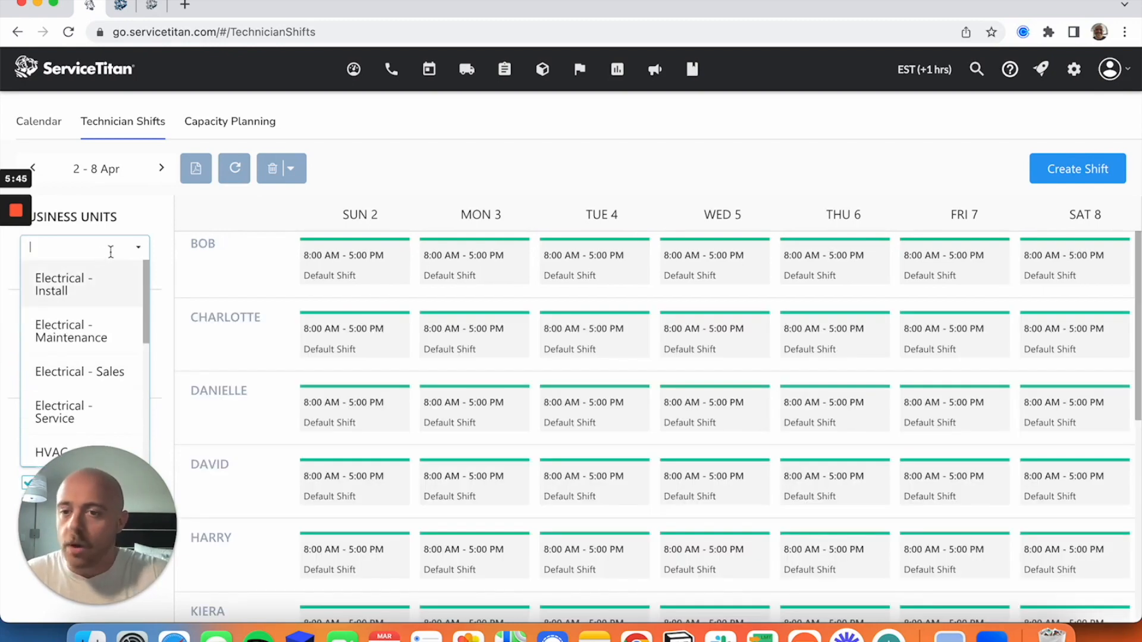
pyautogui.click(479, 148)
# Delete the first technician's default shift on Sunday, April 2.
pyautogui.moveTo(322, 266)
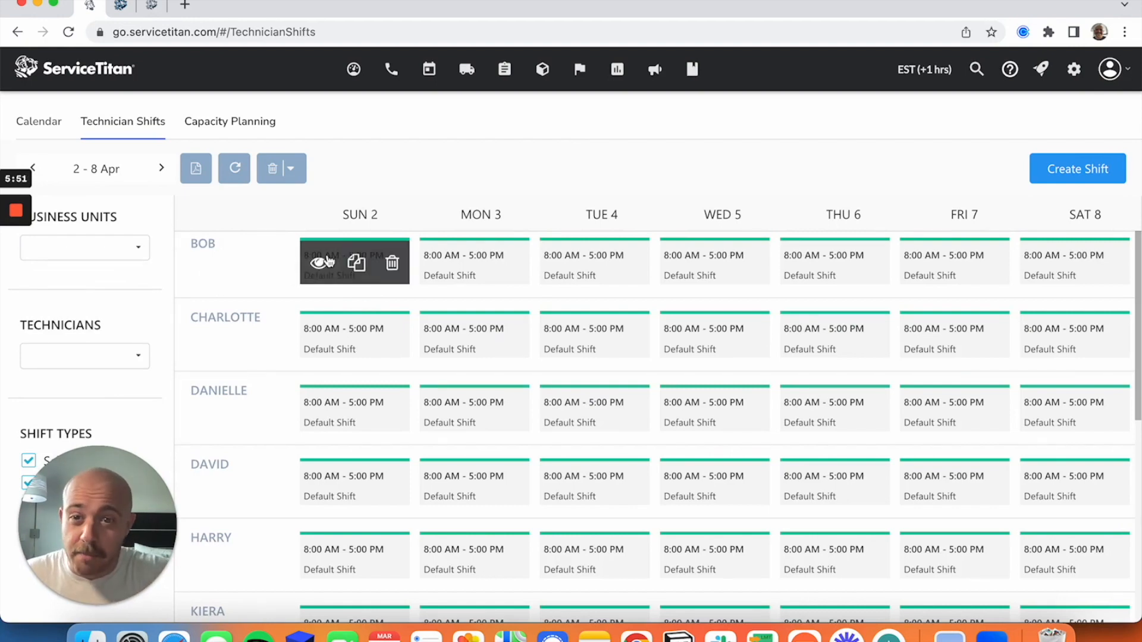
pyautogui.click(393, 273)
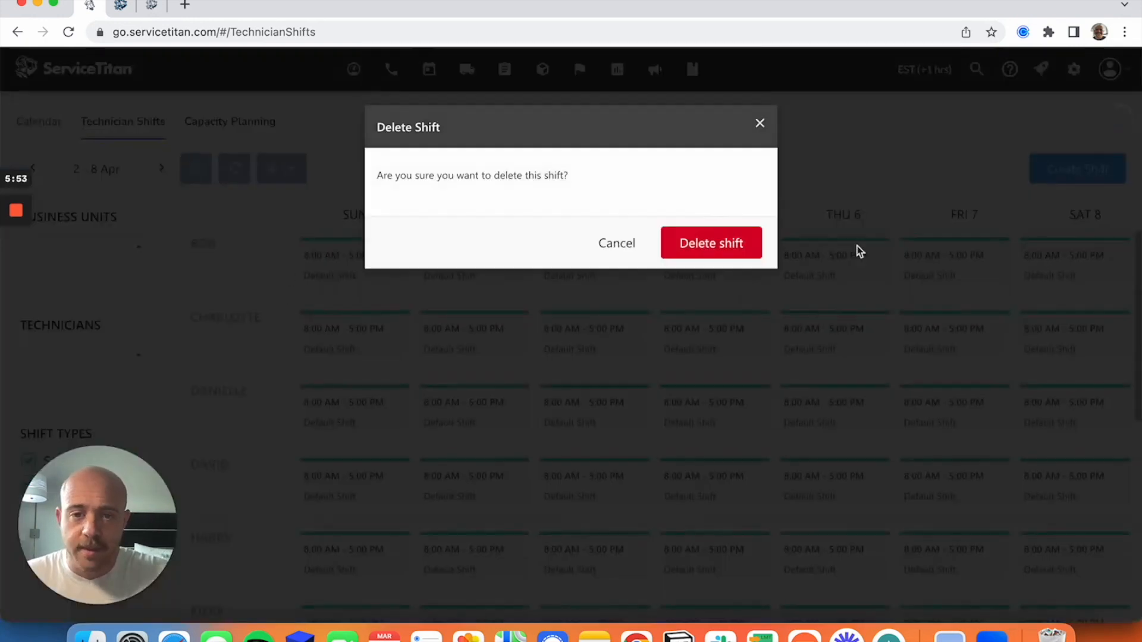
pyautogui.click(696, 245)
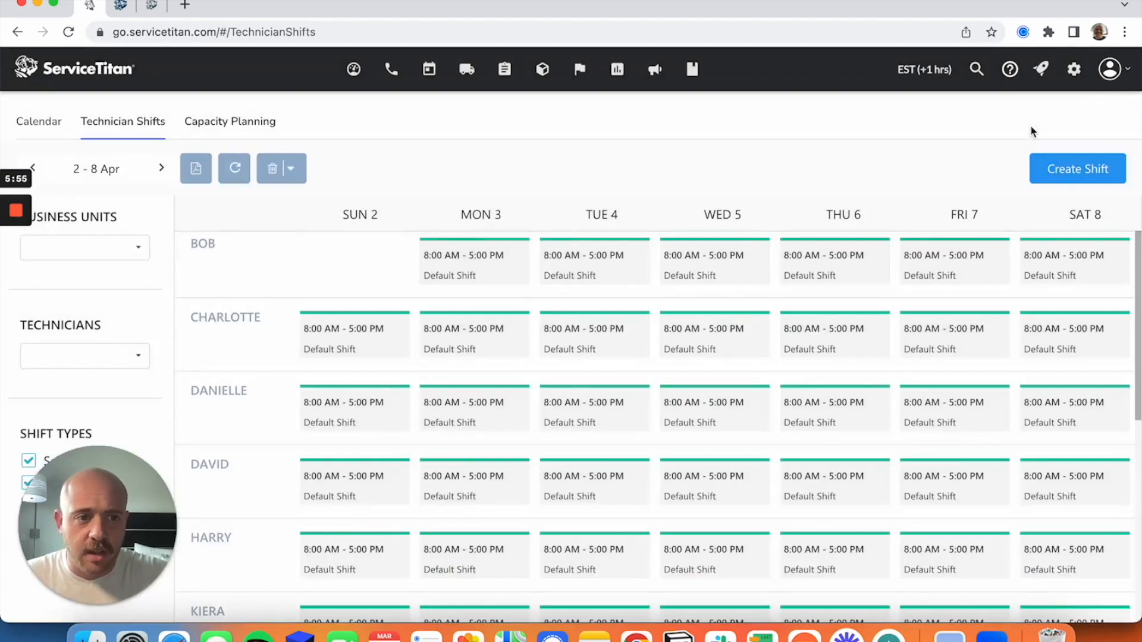
# Create a new Time Off entry titled "Vacation".
pyautogui.click(1085, 175)
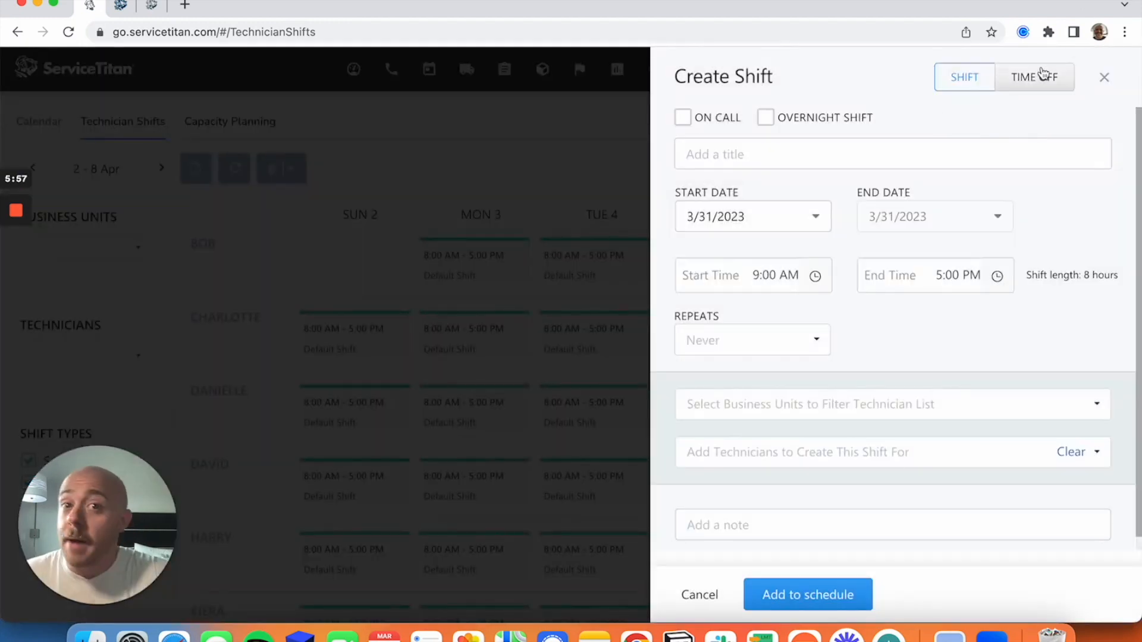
pyautogui.click(1041, 75)
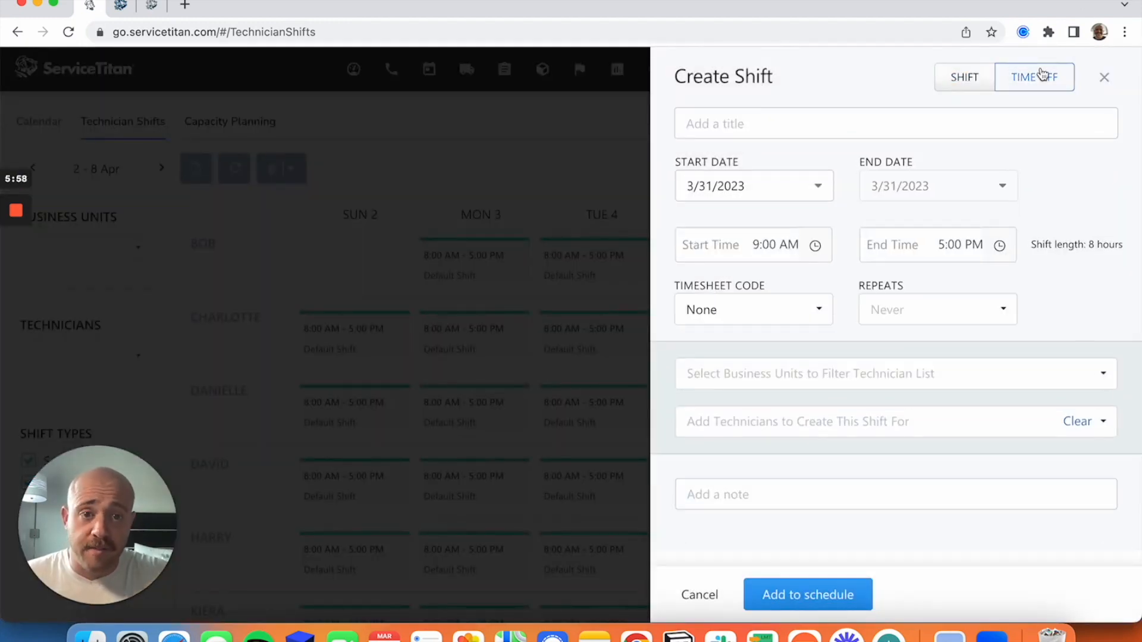
pyautogui.click(837, 128)
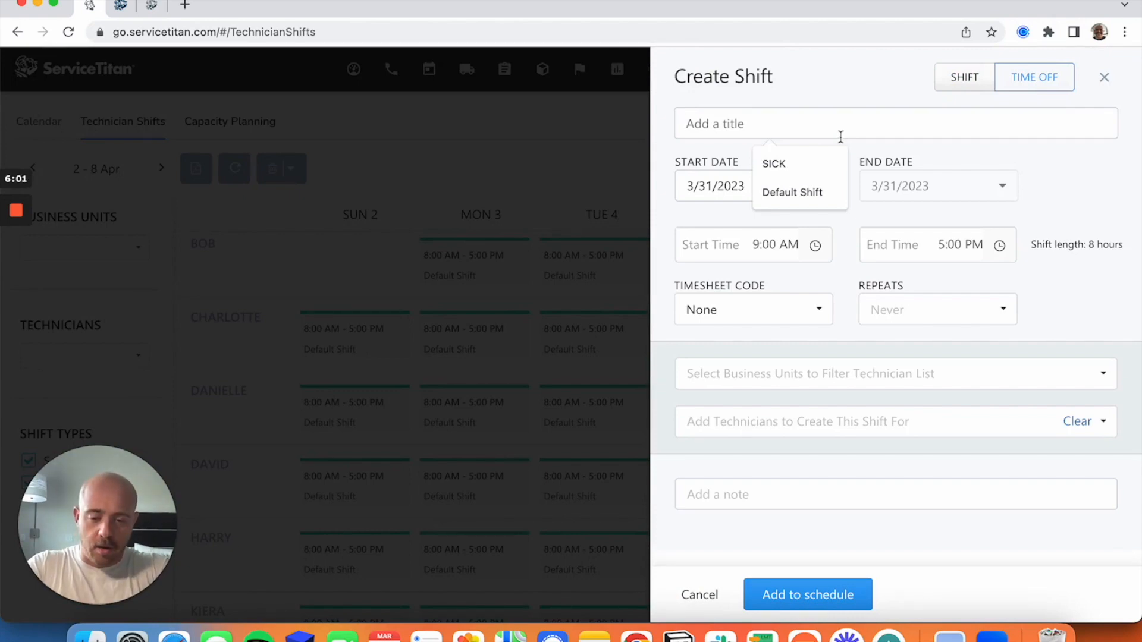
pyautogui.write('Vacca')
pyautogui.press('BackSpace')
pyautogui.press('BackSpace')
pyautogui.write('ation')
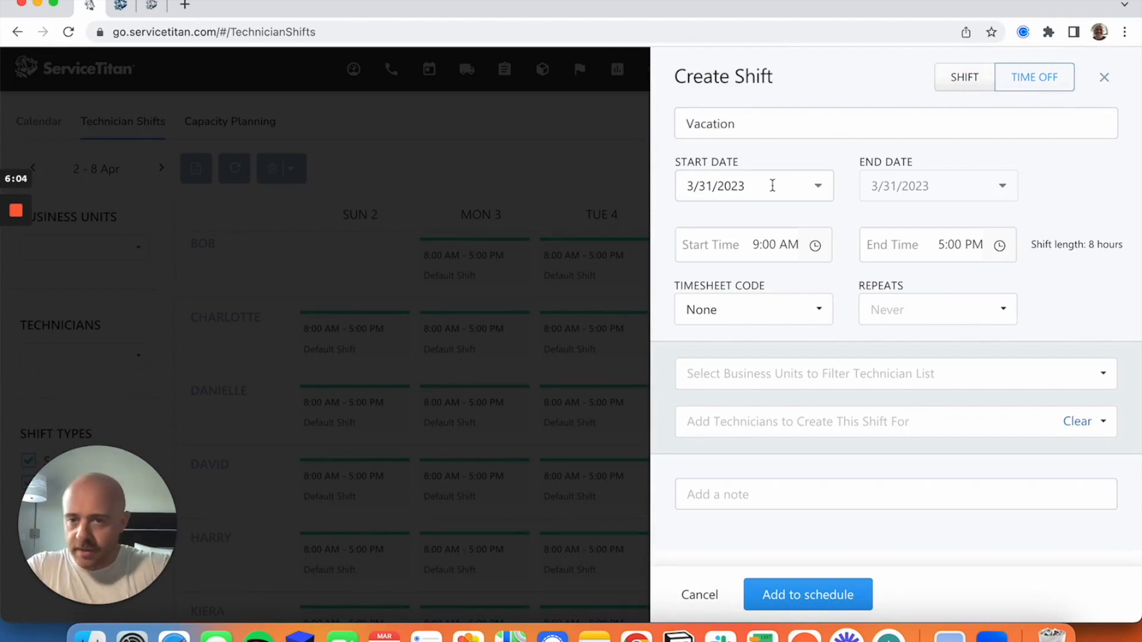
# Set the time off to 4/2/2023 with an 8:00 AM start and the PTO timesheet code.
pyautogui.click(819, 186)
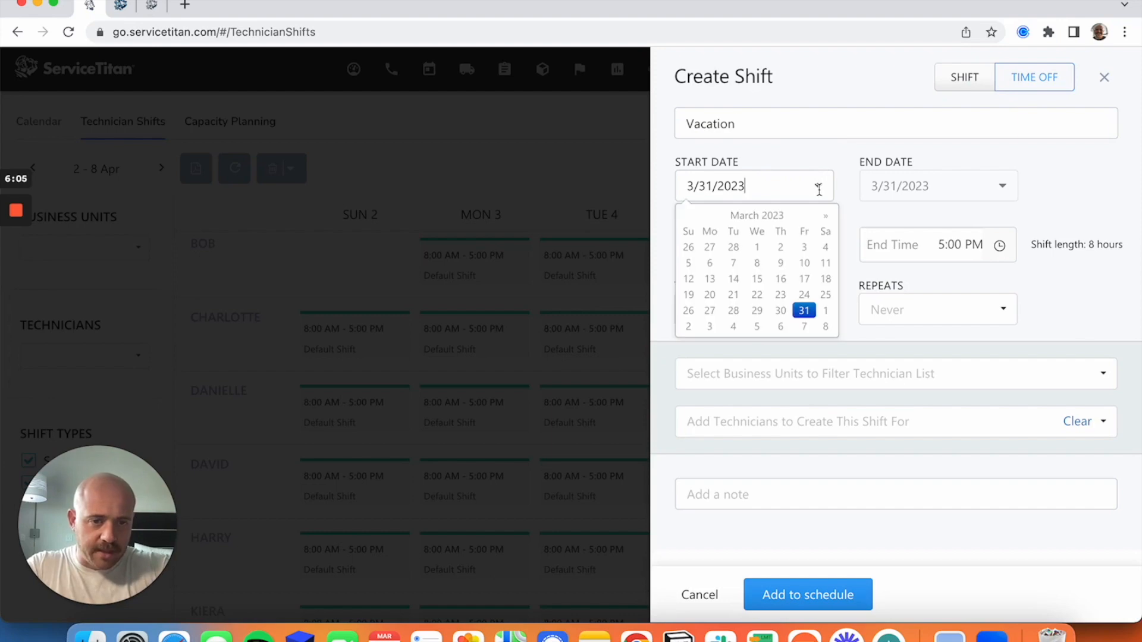
pyautogui.click(690, 327)
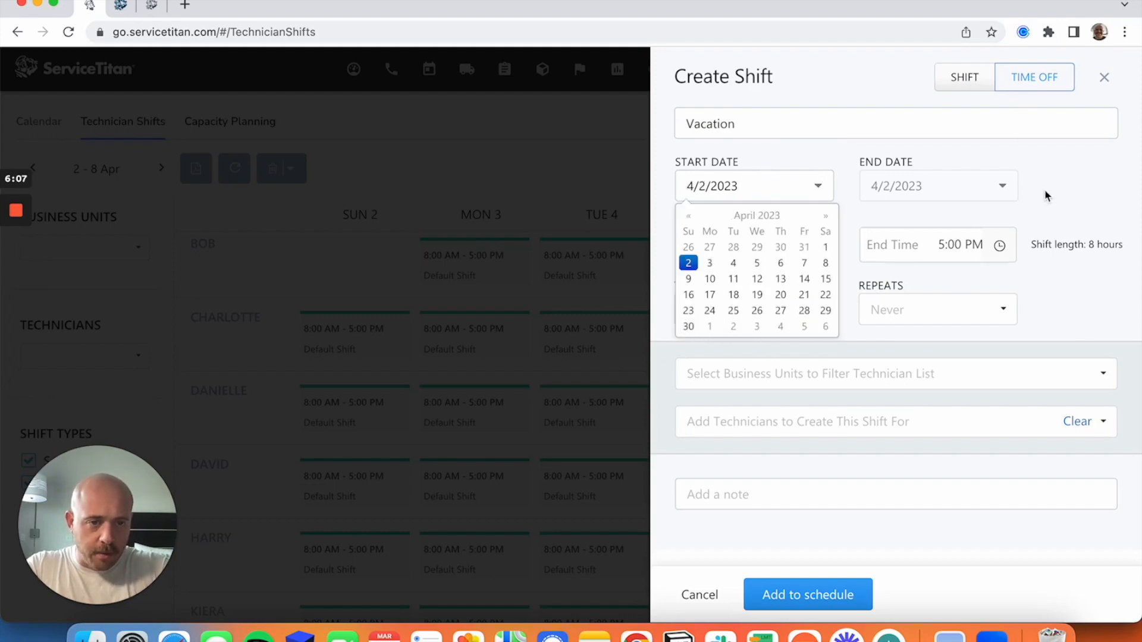
pyautogui.click(756, 245)
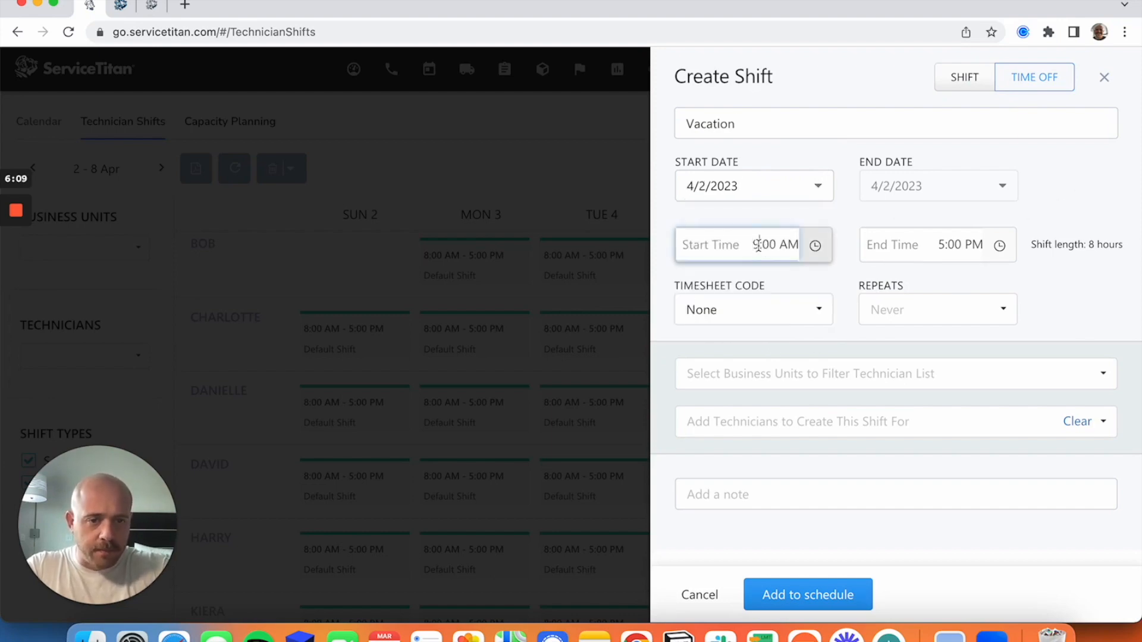
pyautogui.click(769, 309)
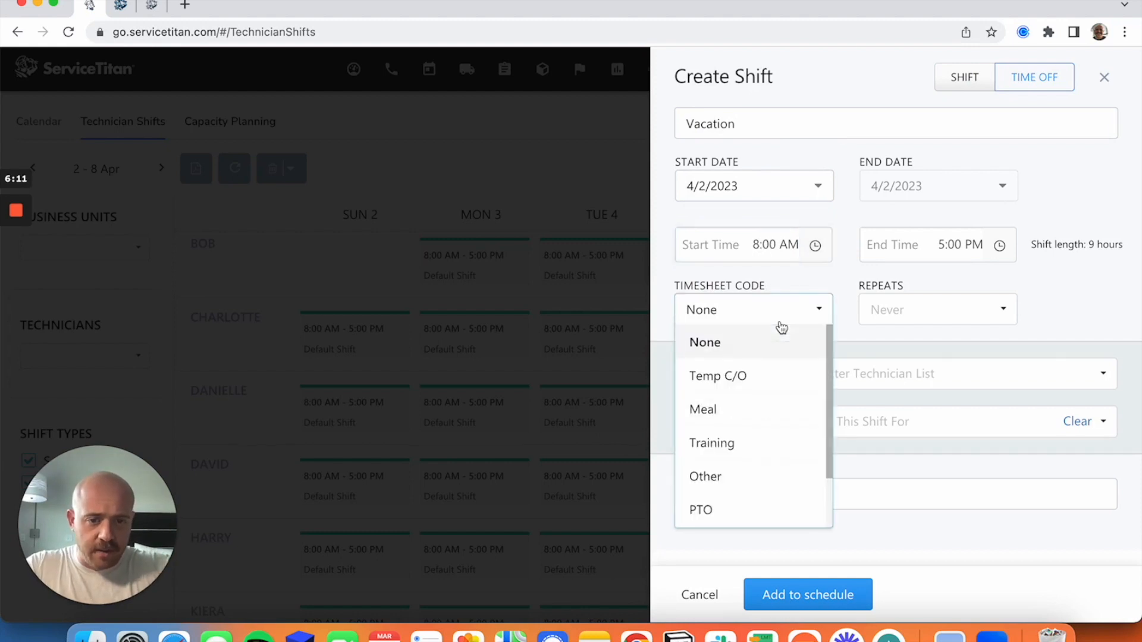
pyautogui.scroll(-1, 763, 448)
pyautogui.click(708, 487)
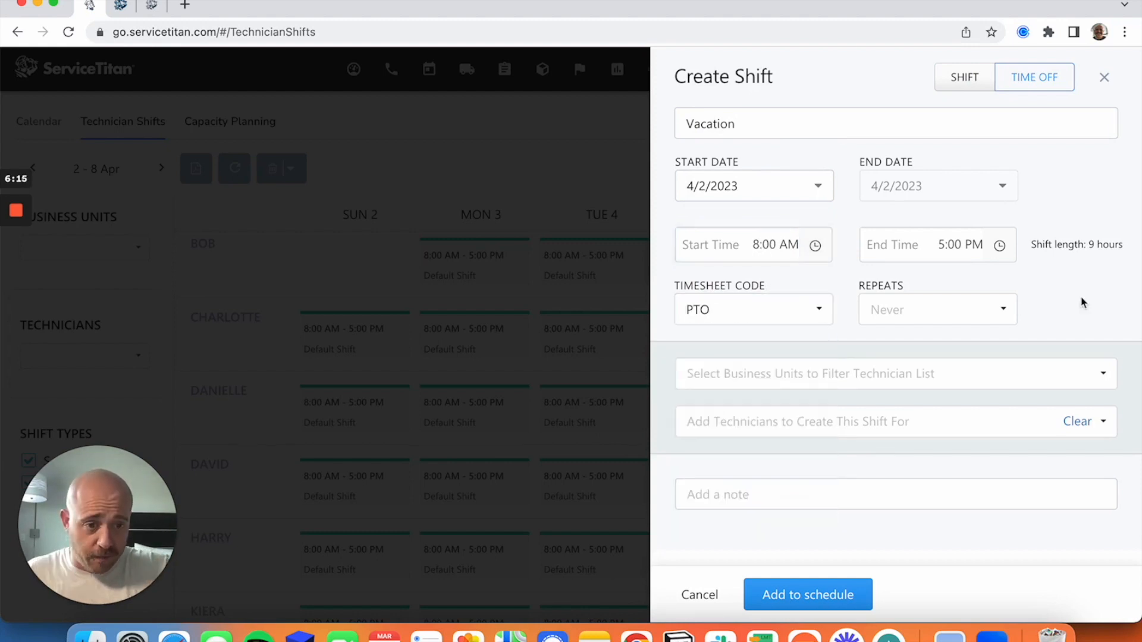
# Assign the vacation to the first technician in the list and add it to the schedule.
pyautogui.click(964, 417)
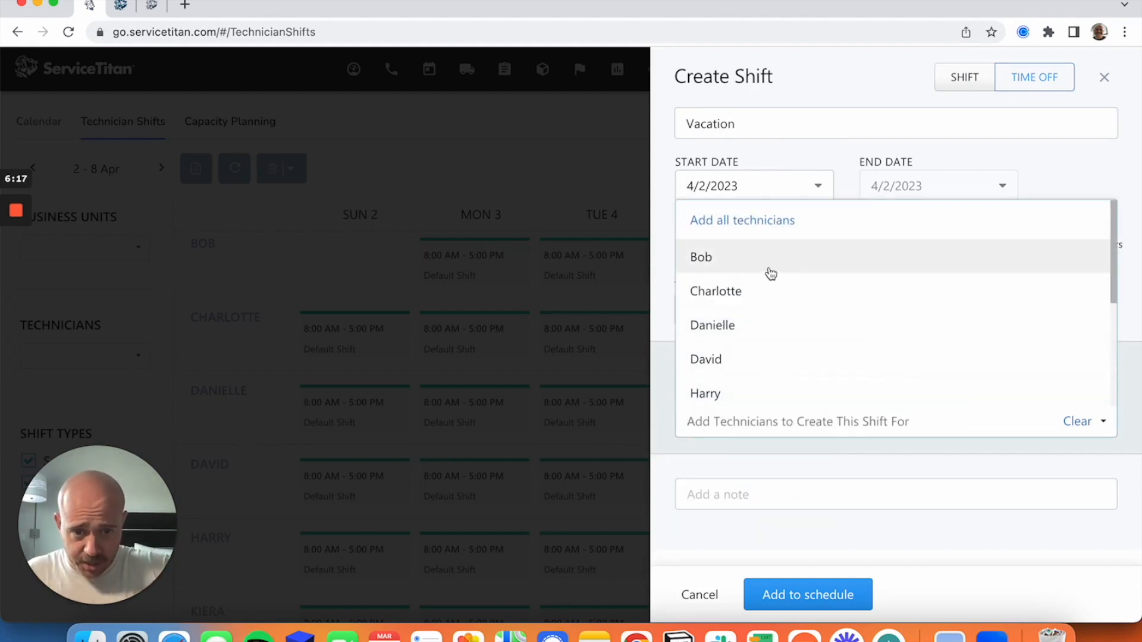
pyautogui.click(773, 268)
pyautogui.click(816, 591)
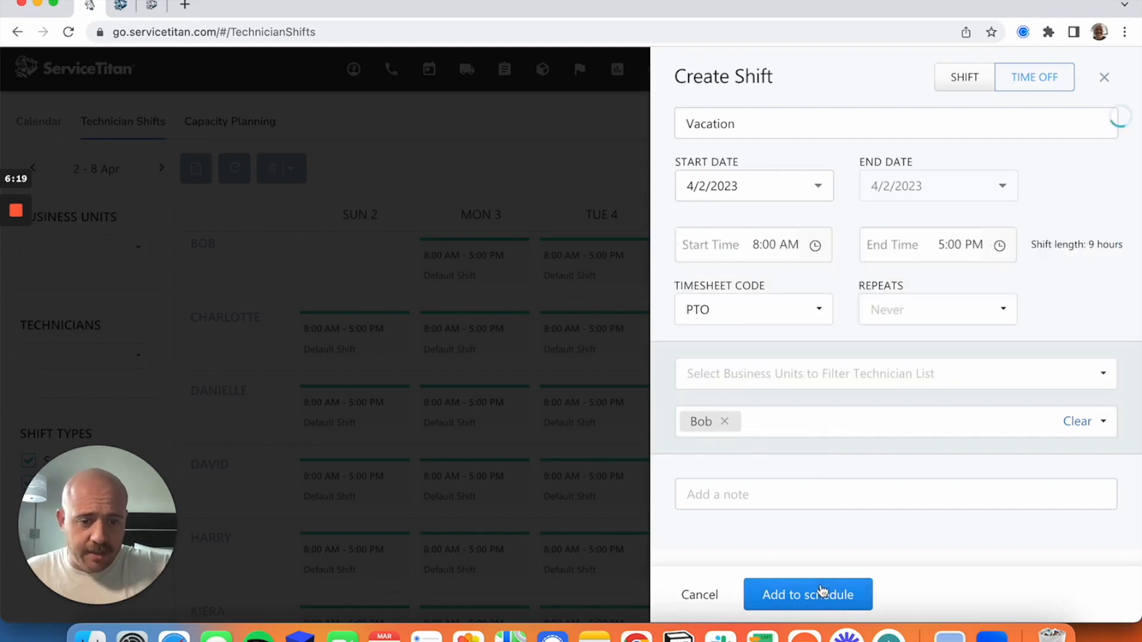
pyautogui.click(867, 597)
pyautogui.moveTo(298, 288)
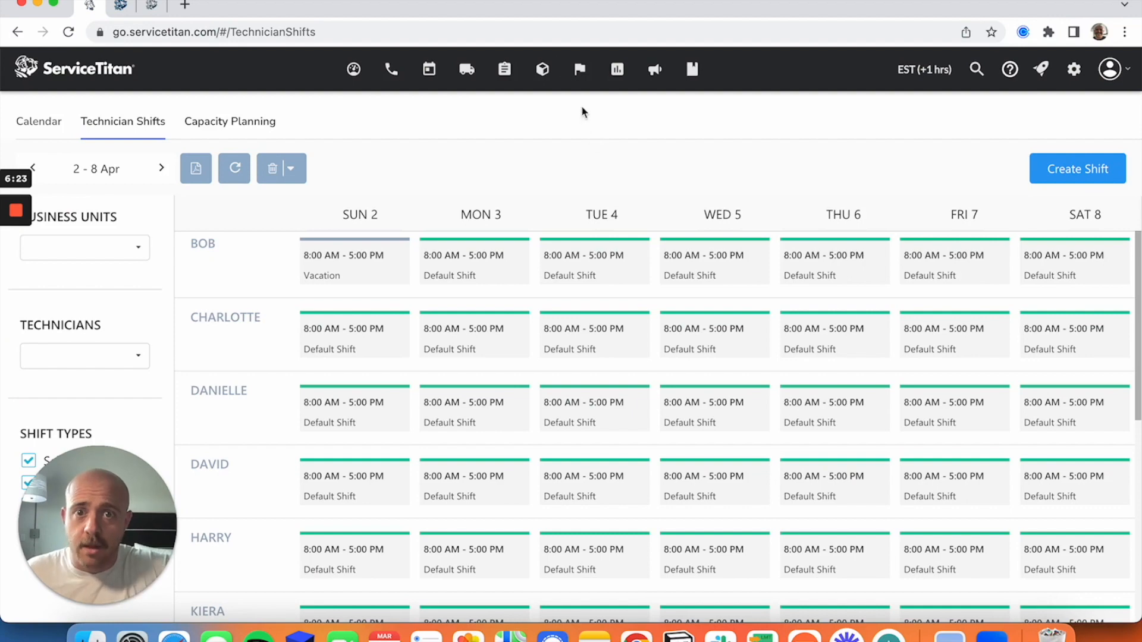
# Check the technicians' availability on the dispatch board for Sunday, April 2, 2023.
pyautogui.click(473, 73)
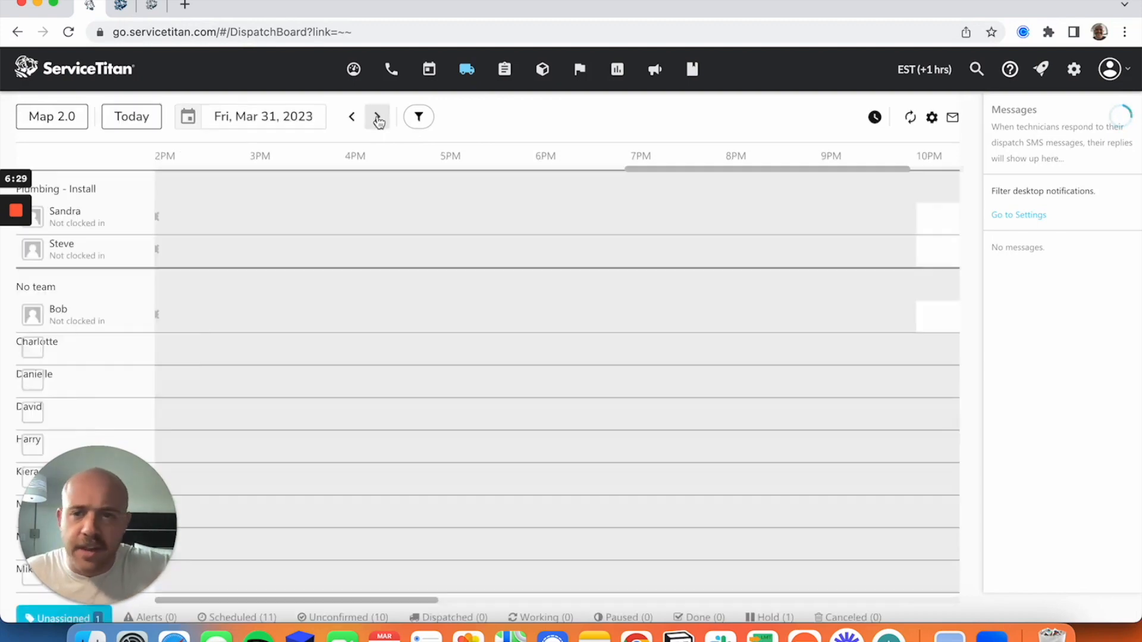
pyautogui.click(377, 119)
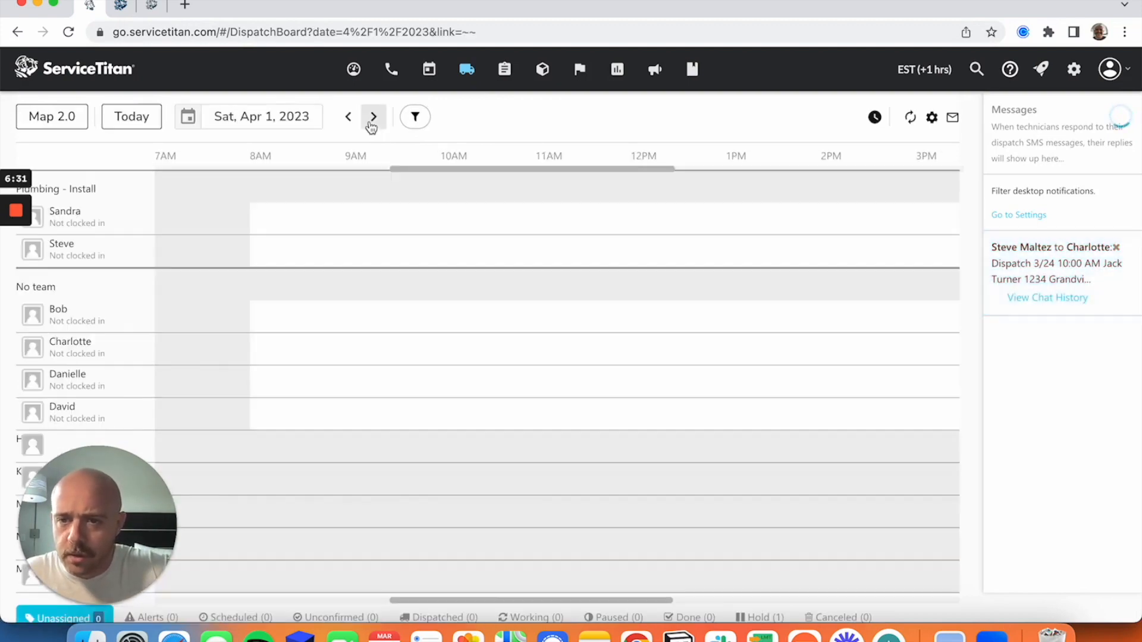
pyautogui.click(372, 122)
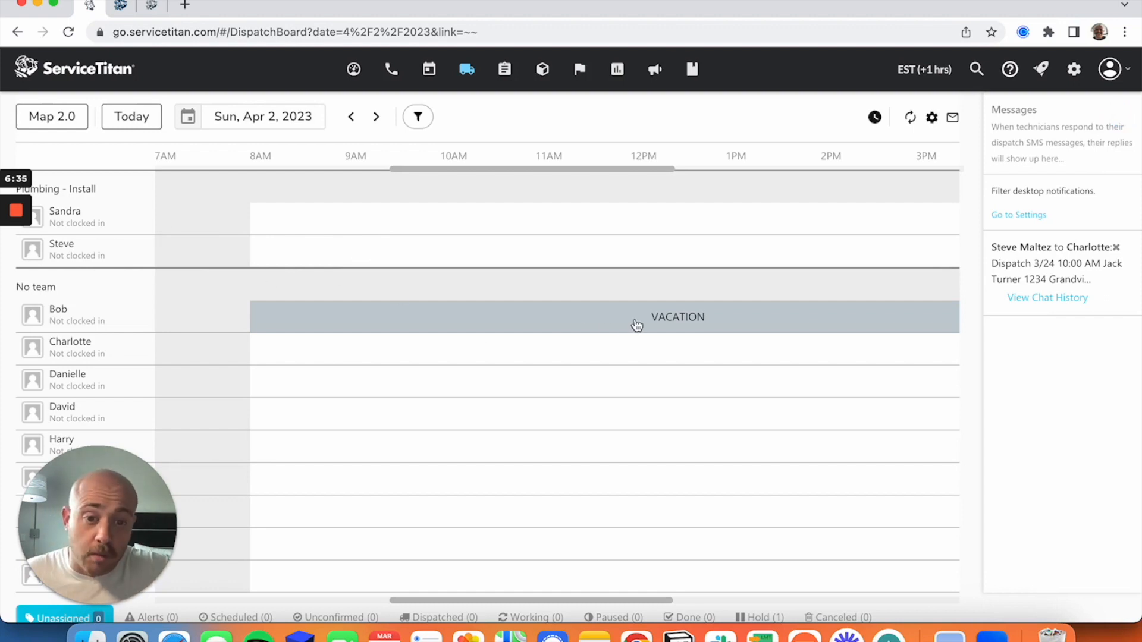
# Return to the technician shifts and open the application settings.
pyautogui.click(428, 72)
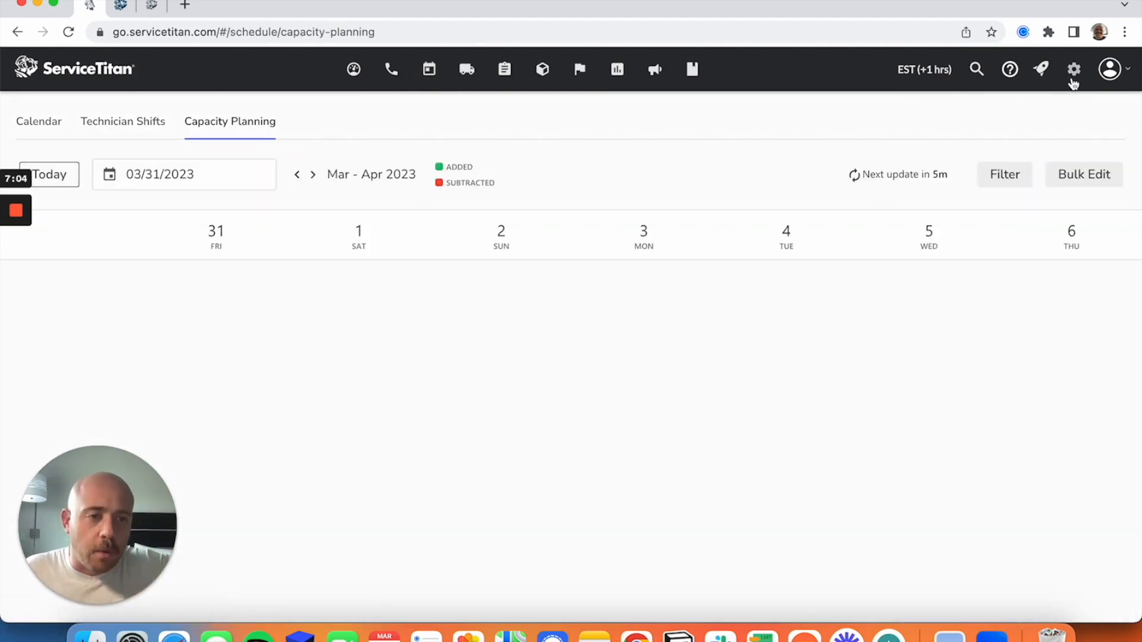
pyautogui.click(1074, 69)
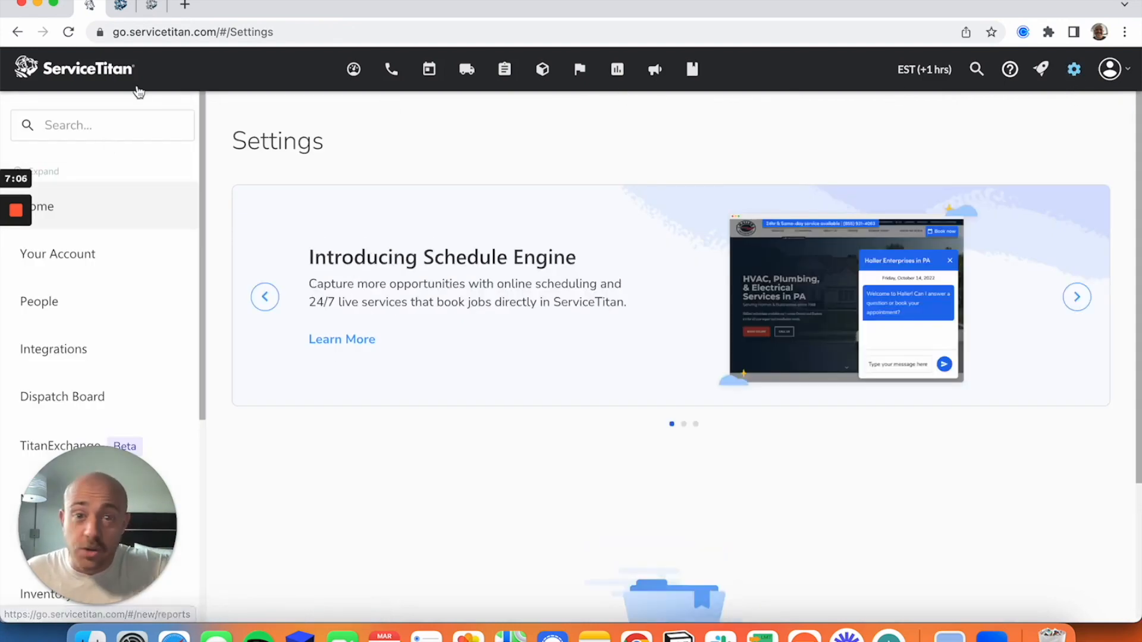
# Find the Technicians settings by searching for "tech" and review the business unit assigned to each technician.
pyautogui.click(123, 123)
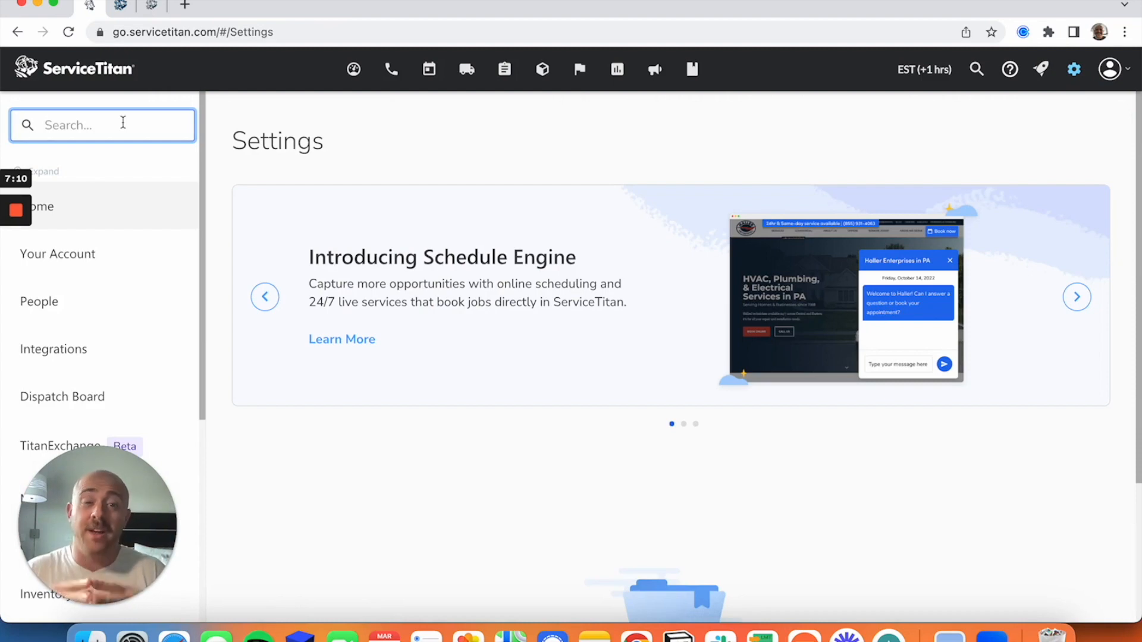
pyautogui.write('tech')
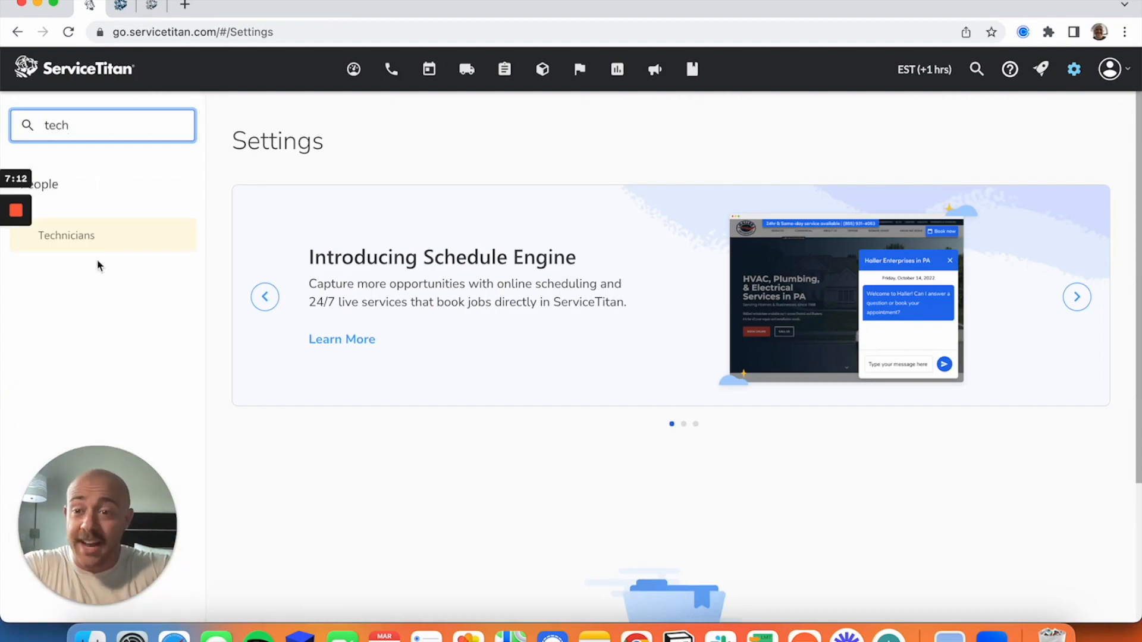
pyautogui.click(102, 256)
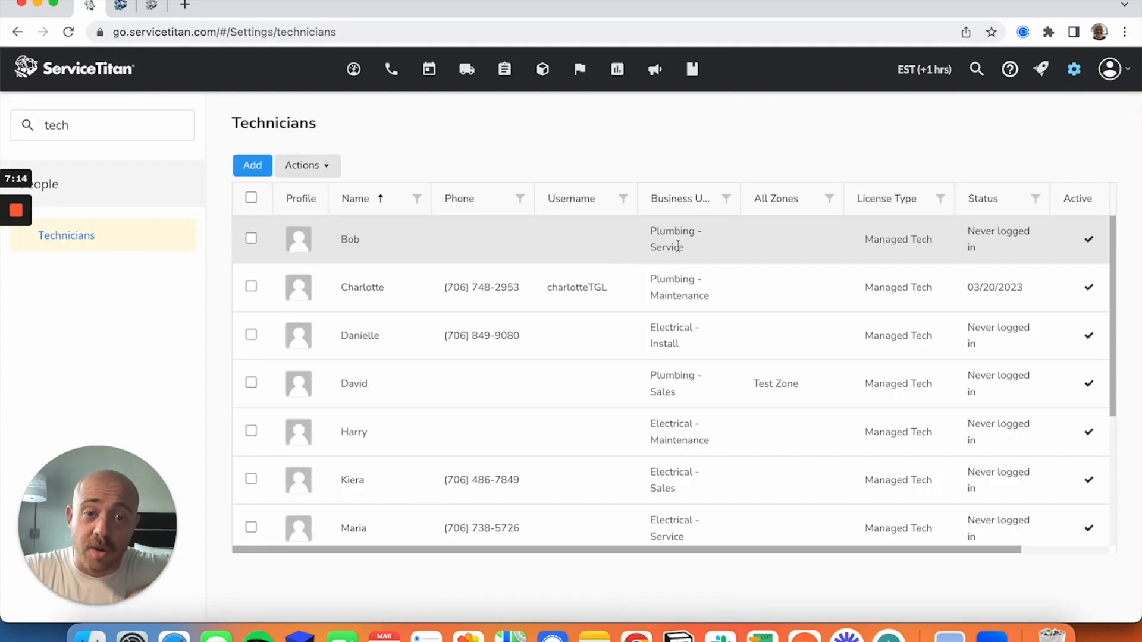
pyautogui.scroll(-2, 686, 256)
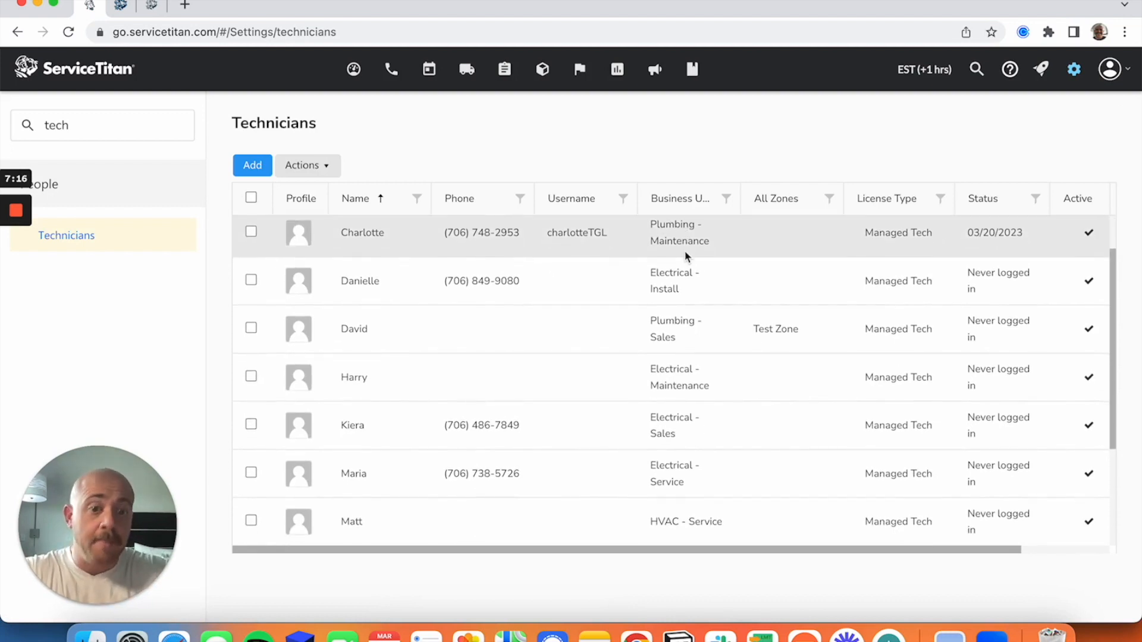
pyautogui.scroll(2, 686, 255)
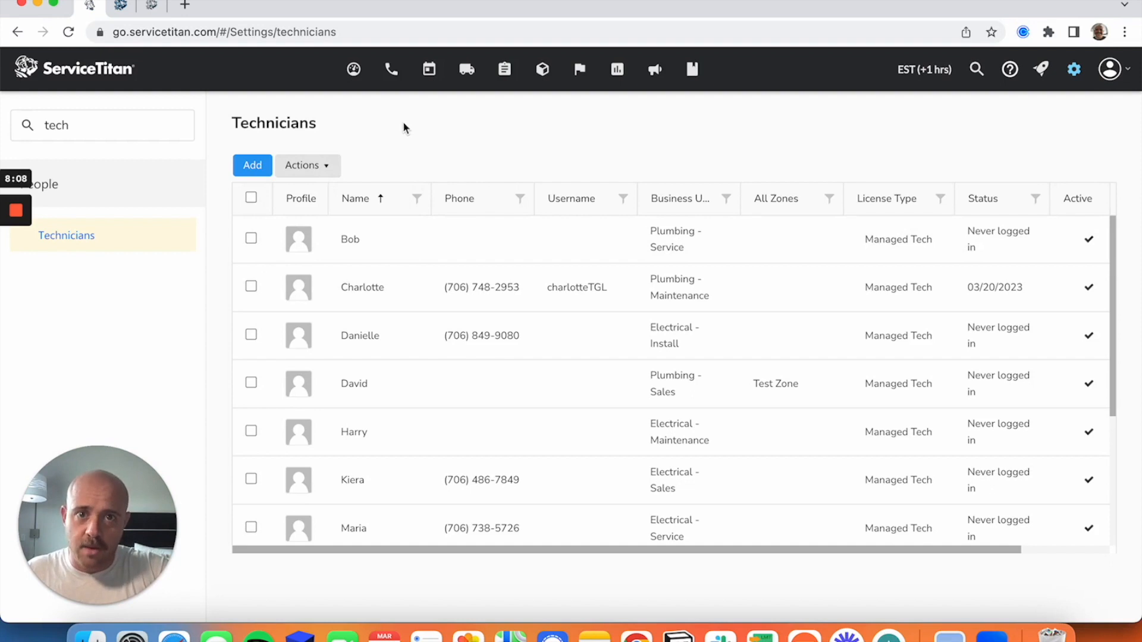
# Find the Arrival Windows settings by searching for "arriva" and save the configuration with Start time of Arrival Window as the default.
pyautogui.click(141, 127)
pyautogui.press('super+a')
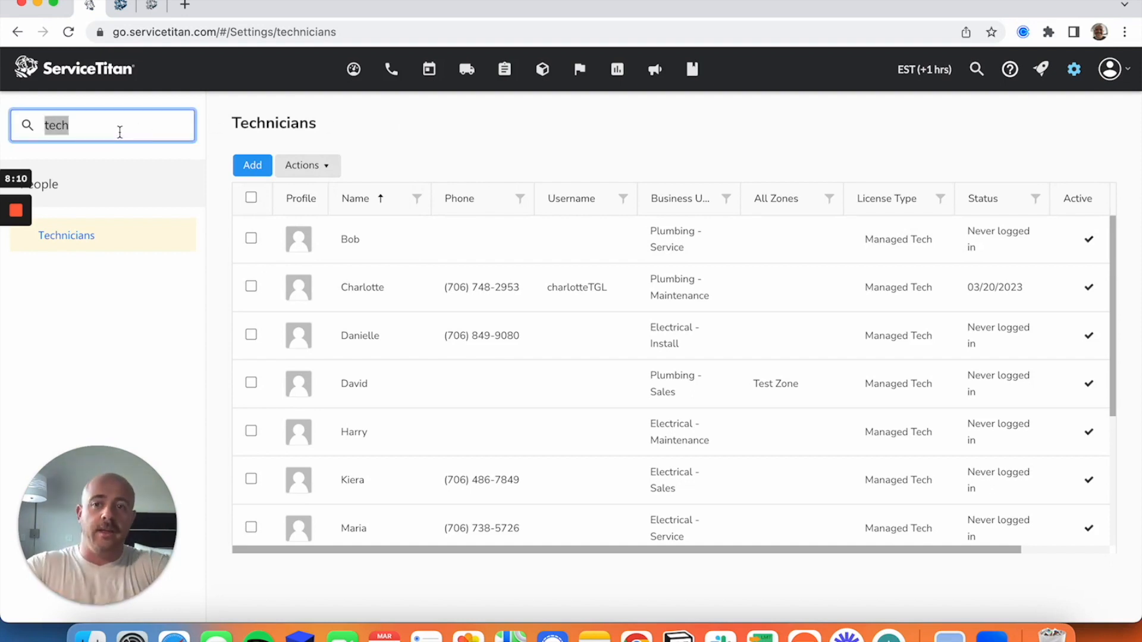
pyautogui.press('BackSpace')
pyautogui.write('arriva')
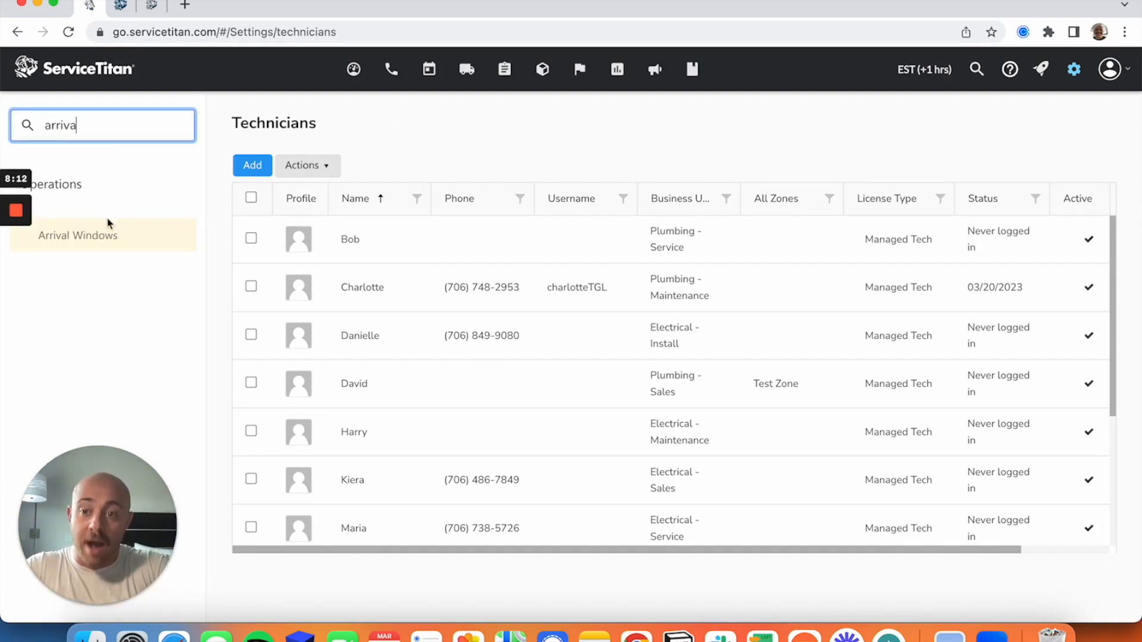
pyautogui.click(88, 250)
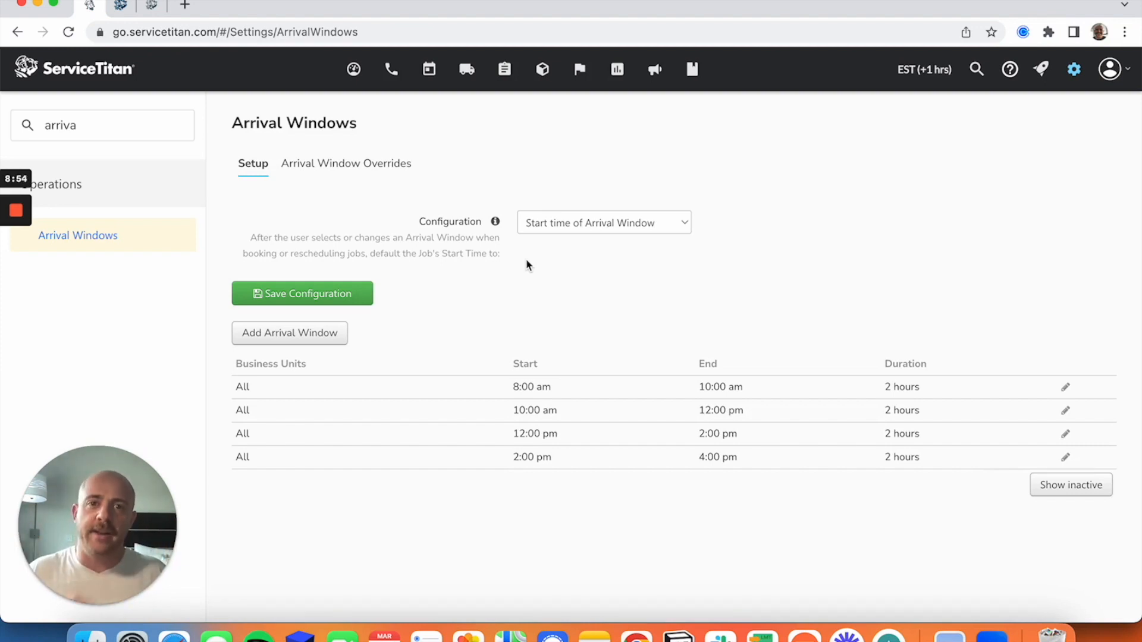
pyautogui.click(326, 296)
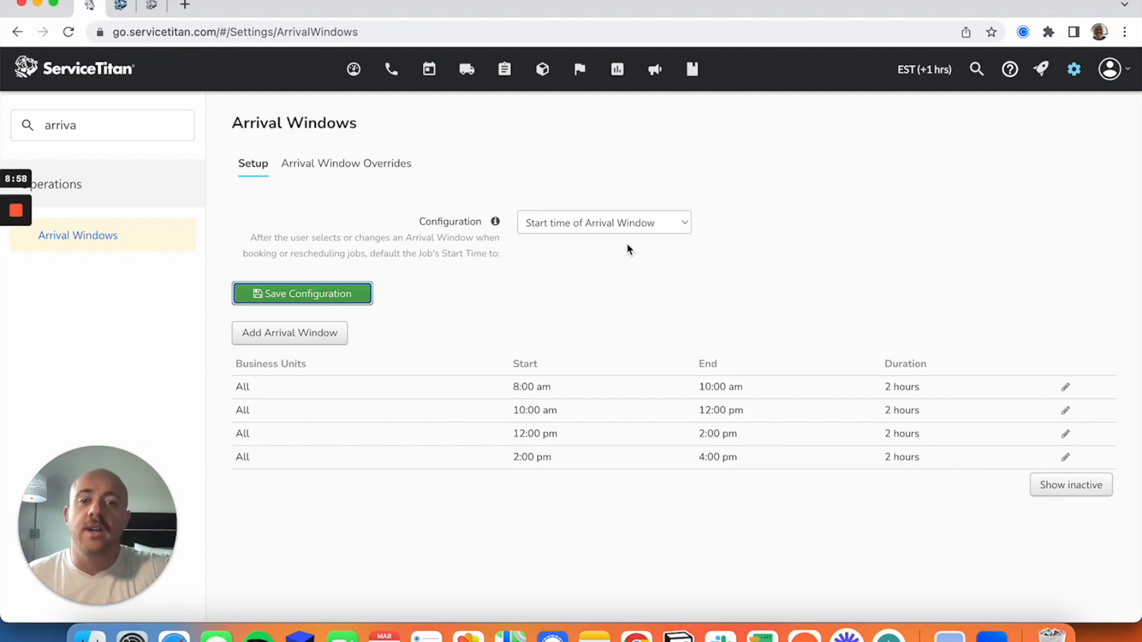
# Search the settings for "job" and open Job Types to review the priorities and durations.
pyautogui.doubleClick(119, 119)
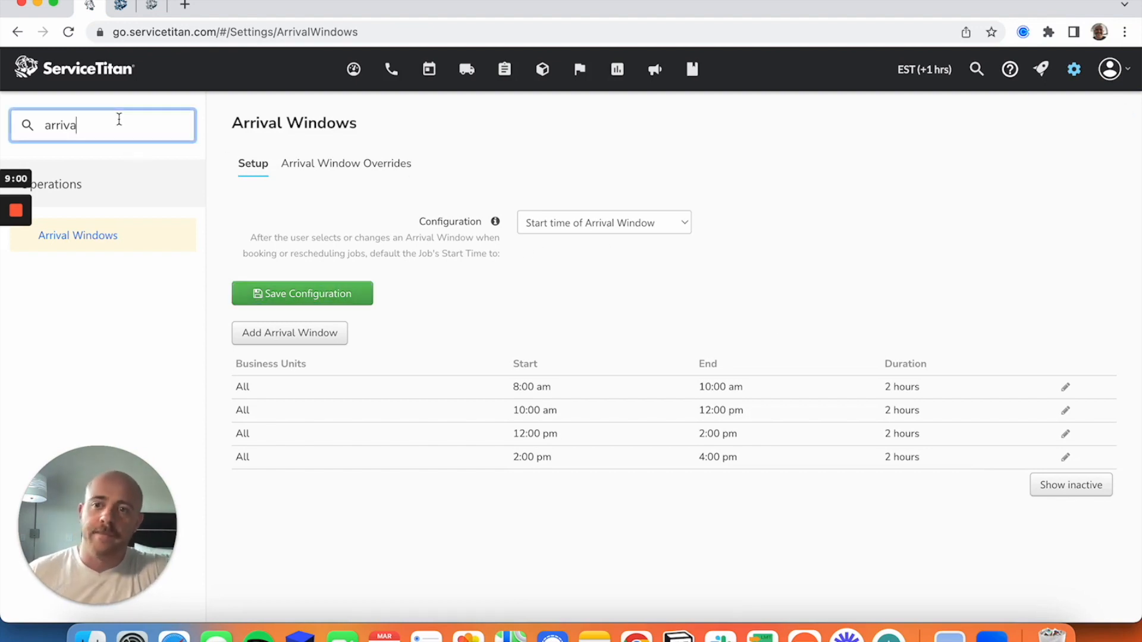
pyautogui.press('BackSpace')
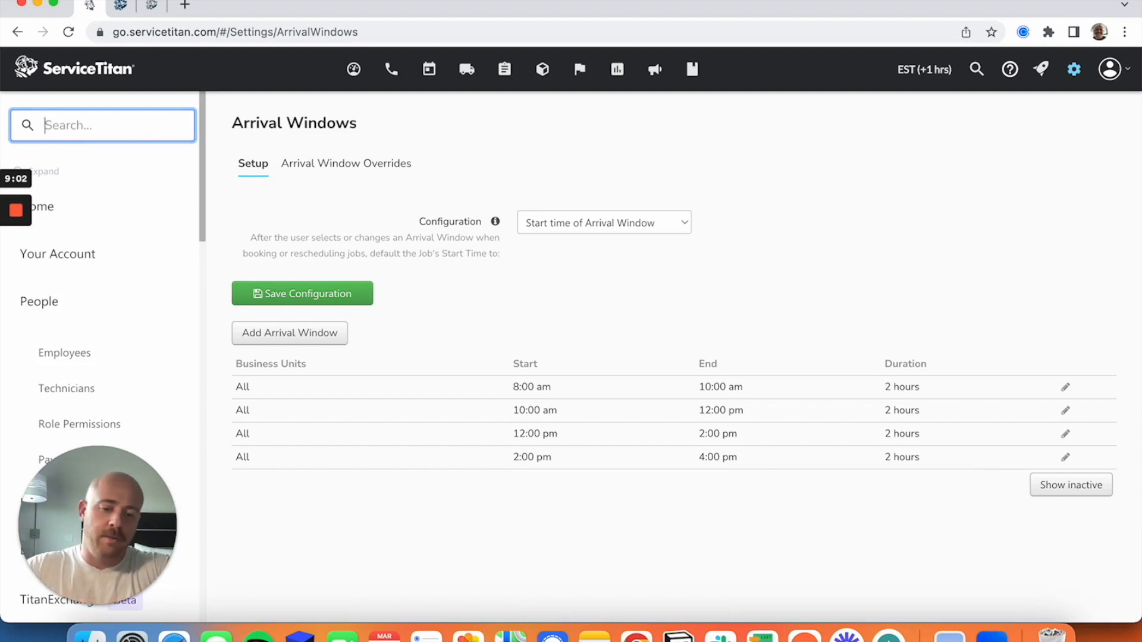
pyautogui.write('job')
pyautogui.scroll(-1, 105, 217)
pyautogui.scroll(1, 101, 249)
pyautogui.moveTo(80, 493); pyautogui.dragTo(1027, 37)
pyautogui.click(83, 537)
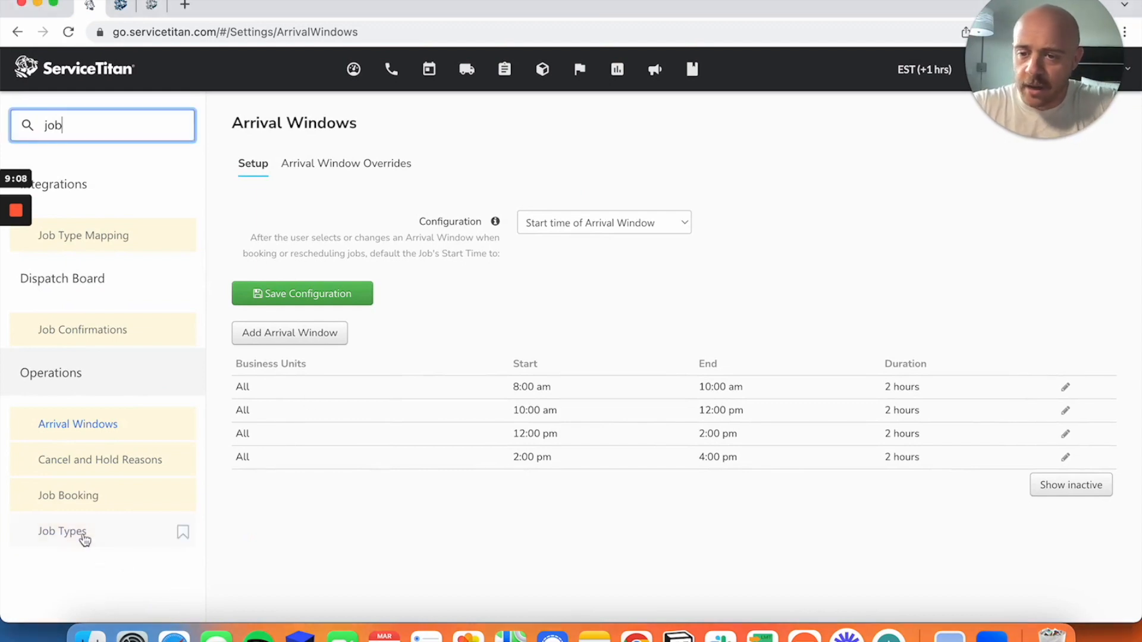
pyautogui.click(79, 538)
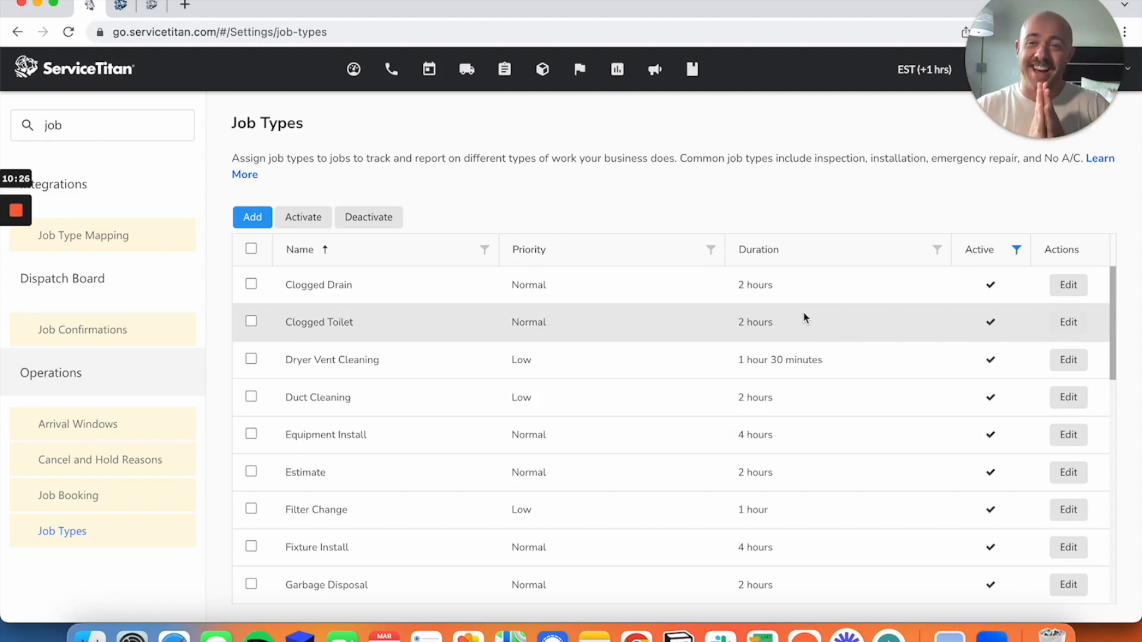
# Search the settings for "capac" and open the Business Unit Groups under Capacity Planning.
pyautogui.click(80, 124)
pyautogui.doubleClick(79, 124)
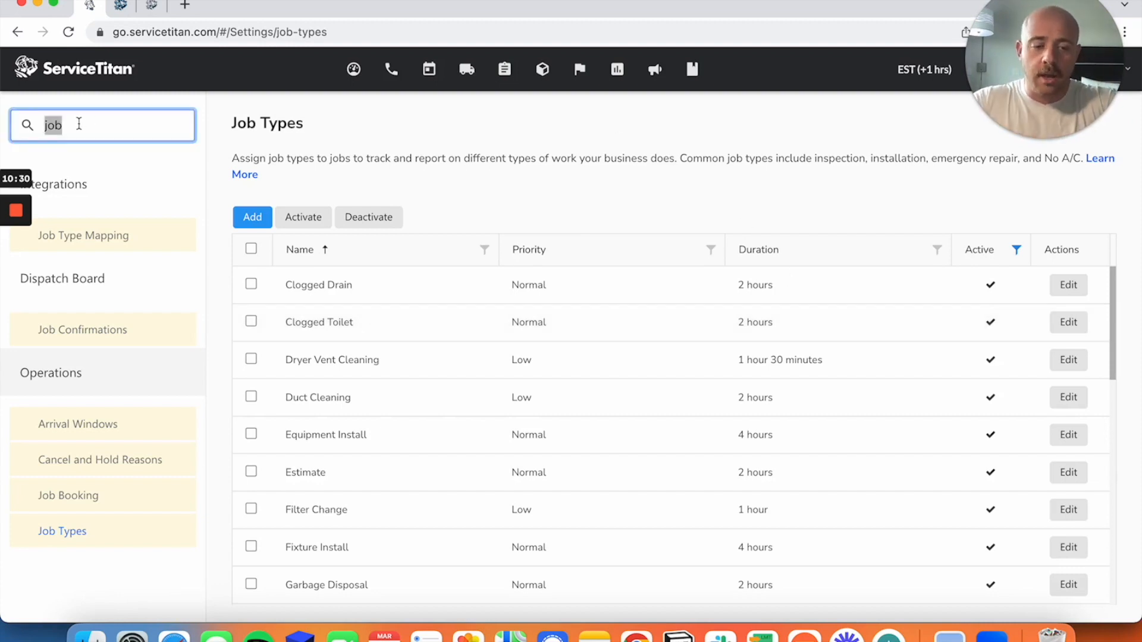
pyautogui.press('BackSpace')
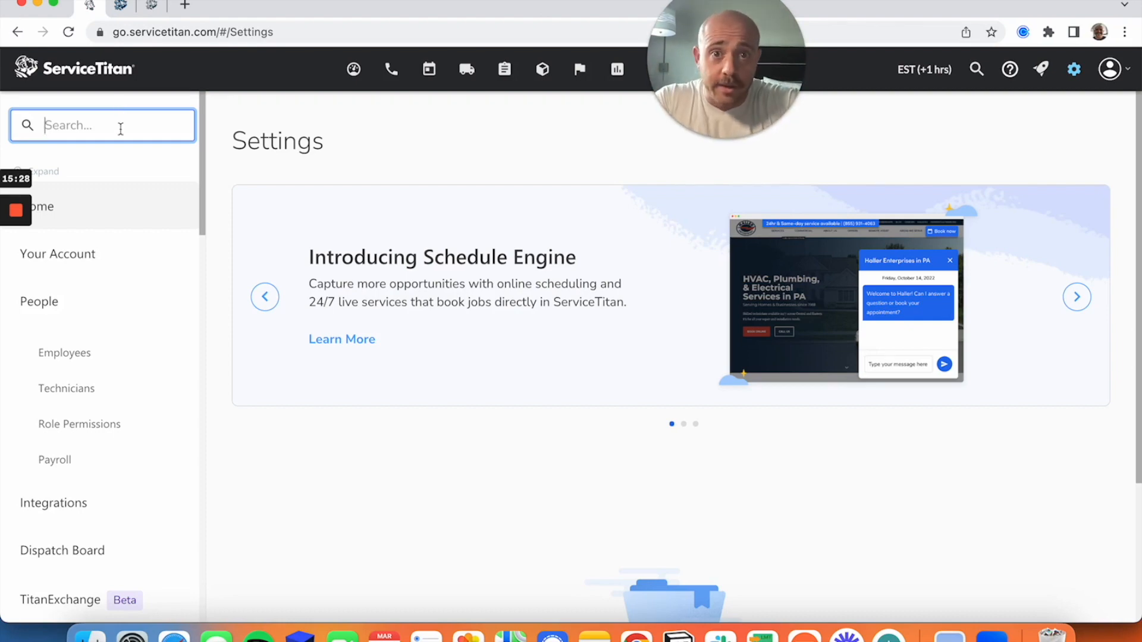
pyautogui.write('capac')
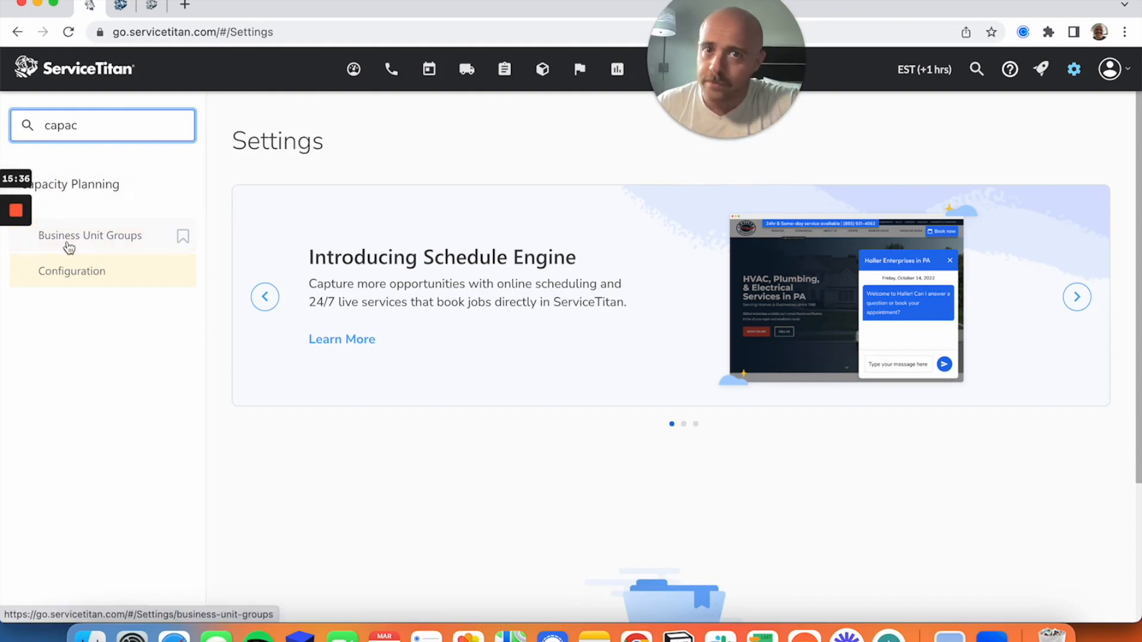
pyautogui.click(89, 236)
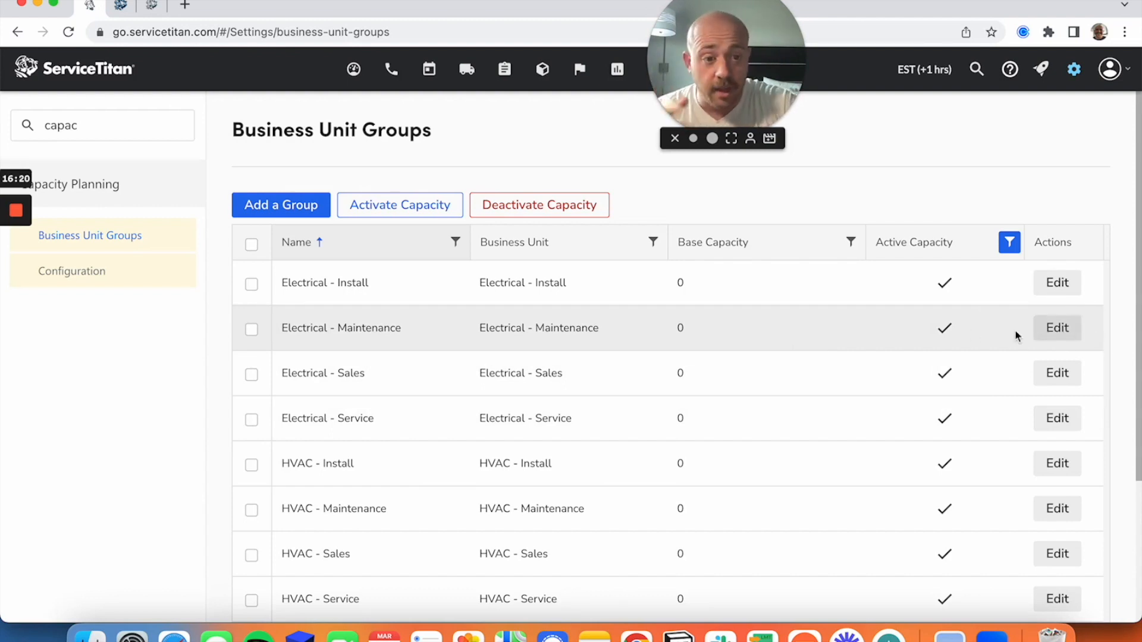
# Edit the Electrical - Maintenance business unit group and change its name to "Electrical - Maintenance & Service".
pyautogui.click(1058, 329)
pyautogui.click(439, 230)
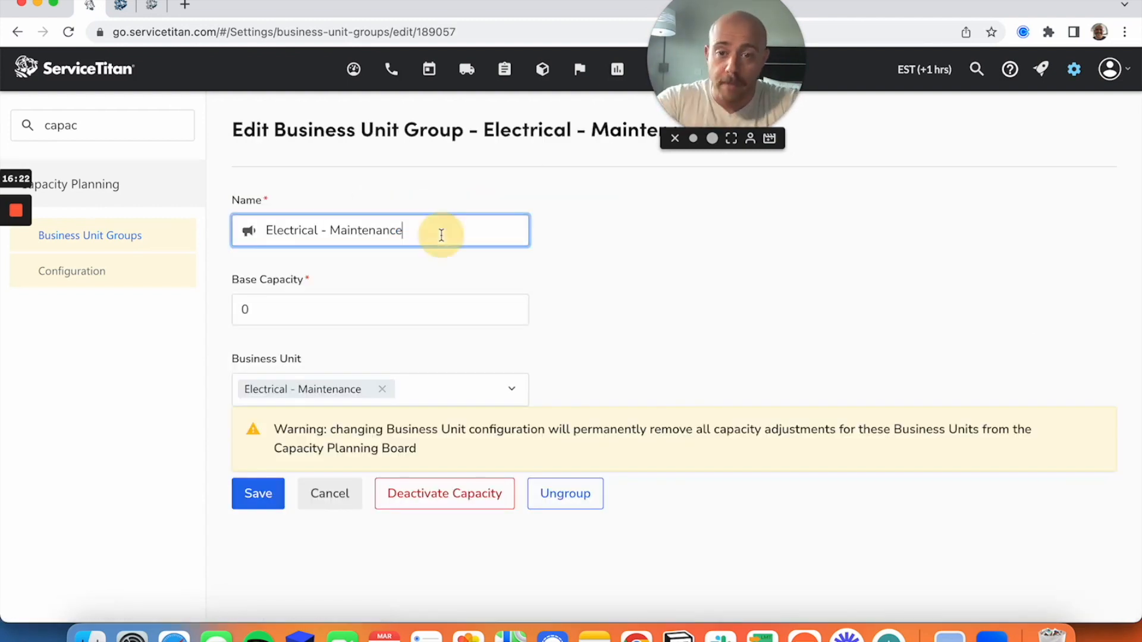
pyautogui.write('& Sercic')
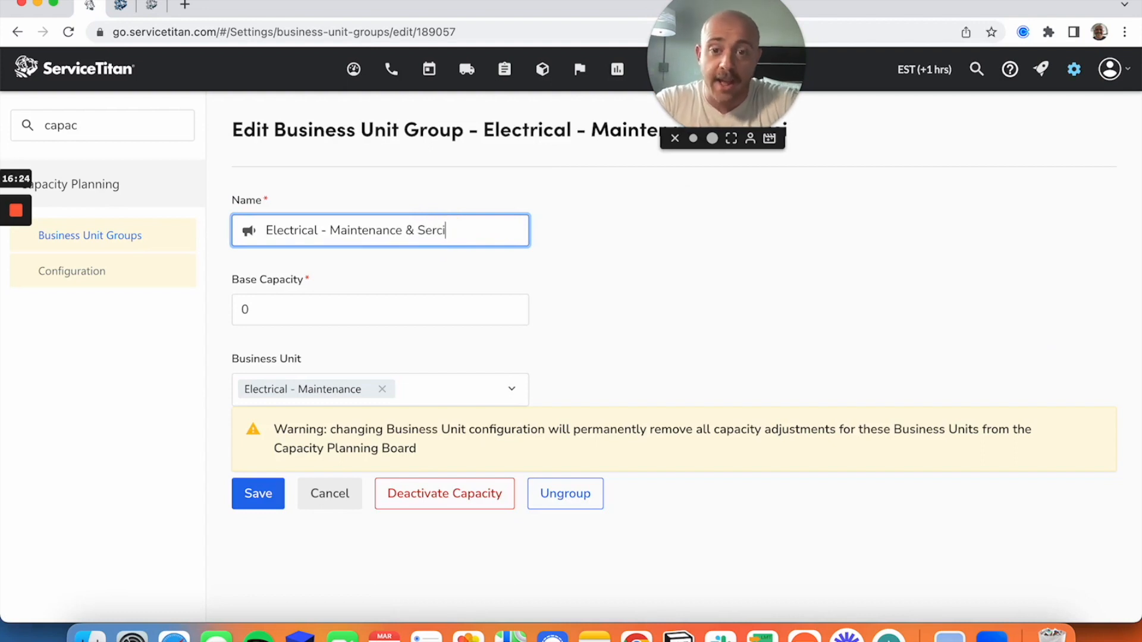
pyautogui.press('BackSpace')
pyautogui.press('BackSpace')
pyautogui.write('vice')
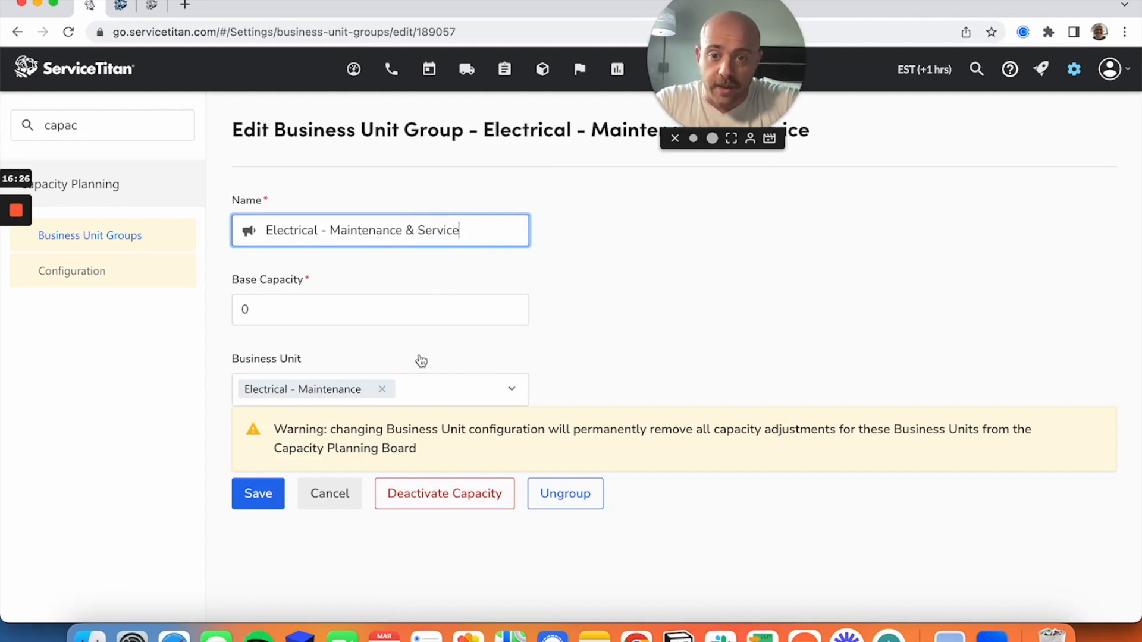
# Add the Electrical - Service business unit to the group being edited.
pyautogui.click(427, 395)
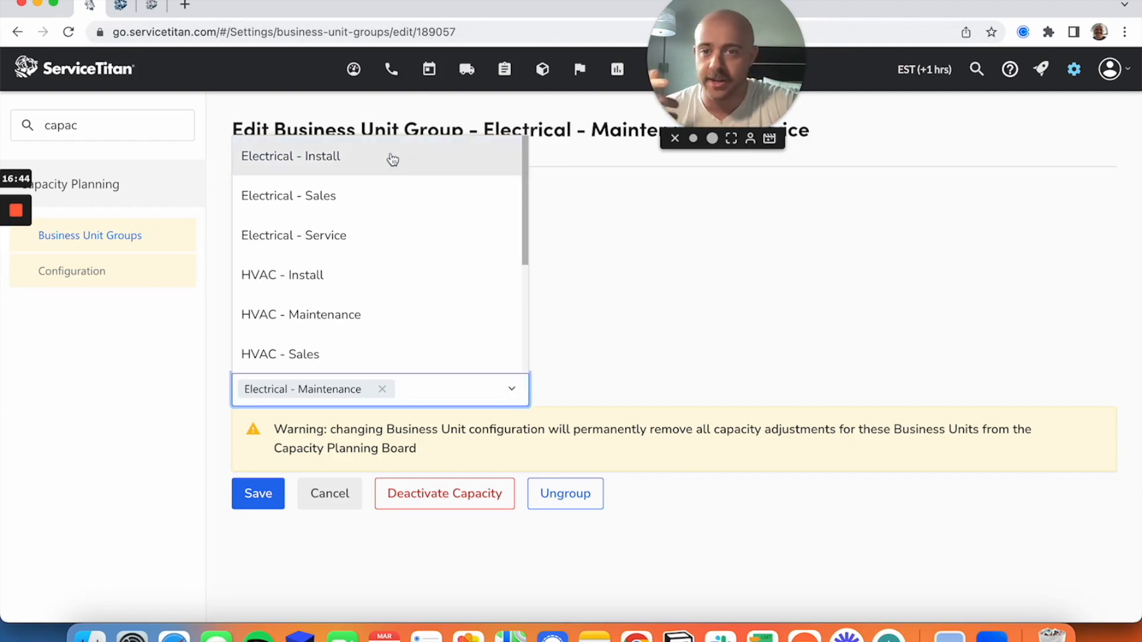
pyautogui.click(640, 294)
pyautogui.click(493, 396)
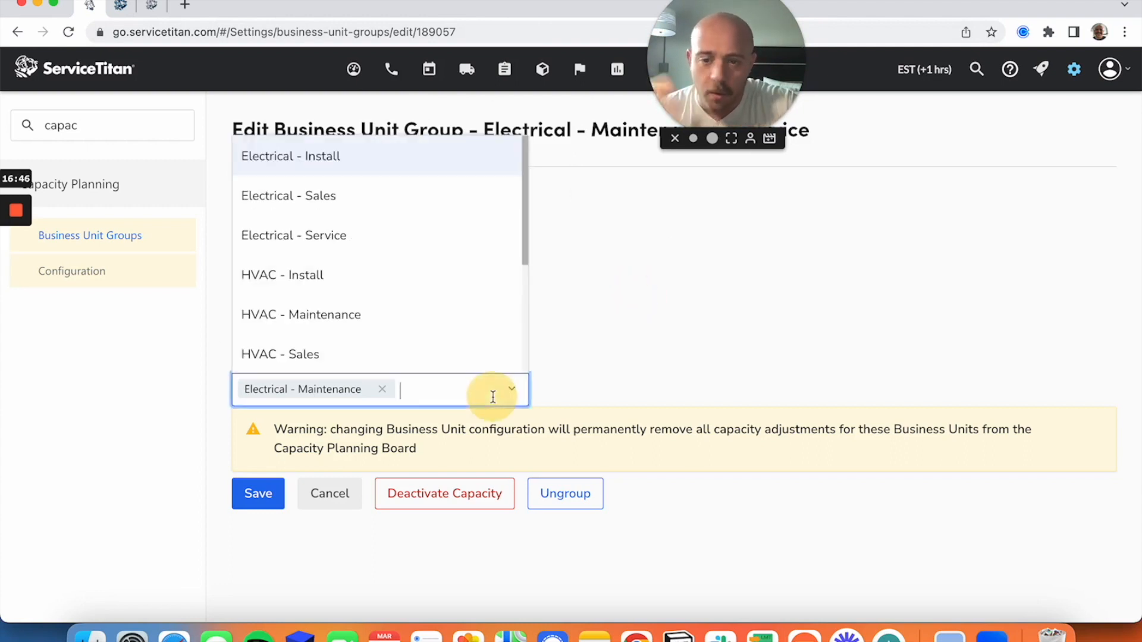
pyautogui.click(403, 241)
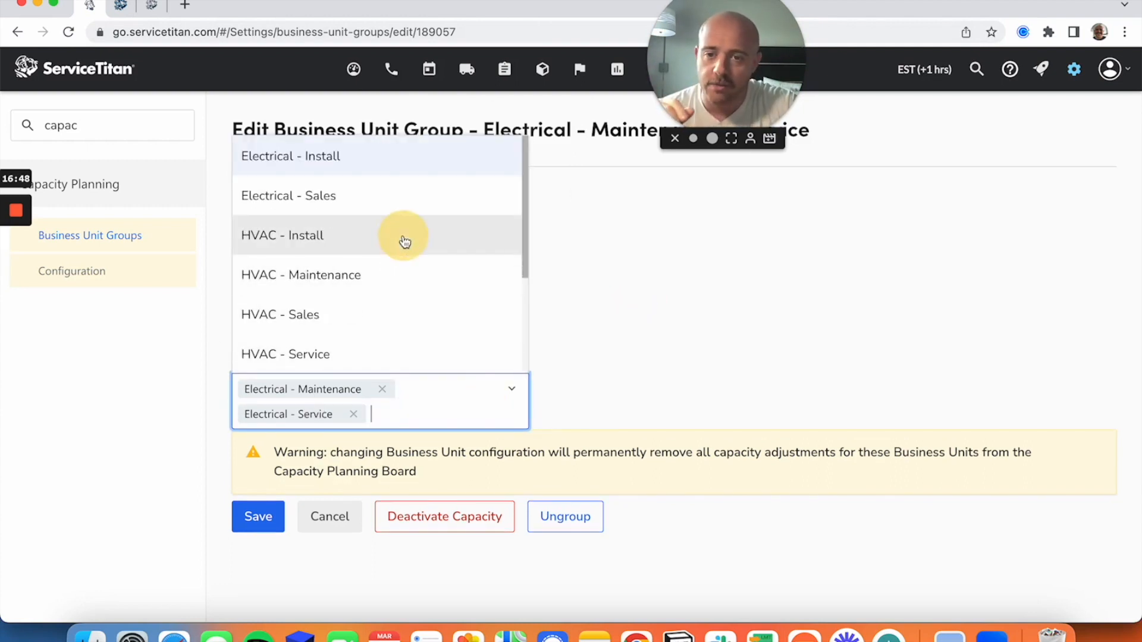
pyautogui.click(739, 353)
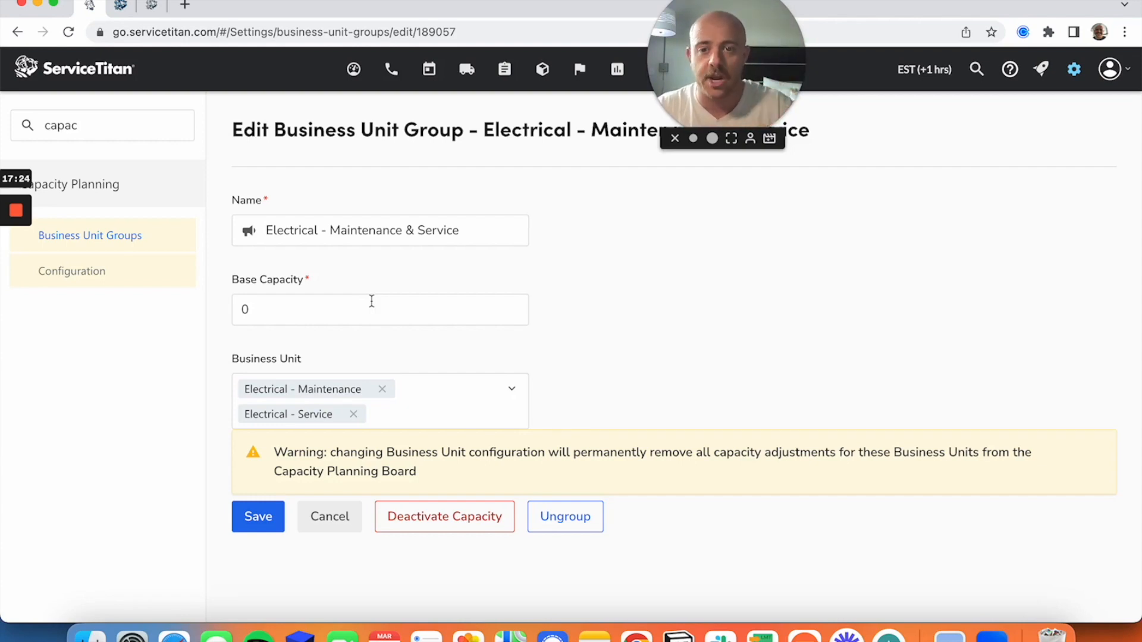
# Set the group's base capacity to 4, then discard all edits to the business unit group.
pyautogui.click(279, 316)
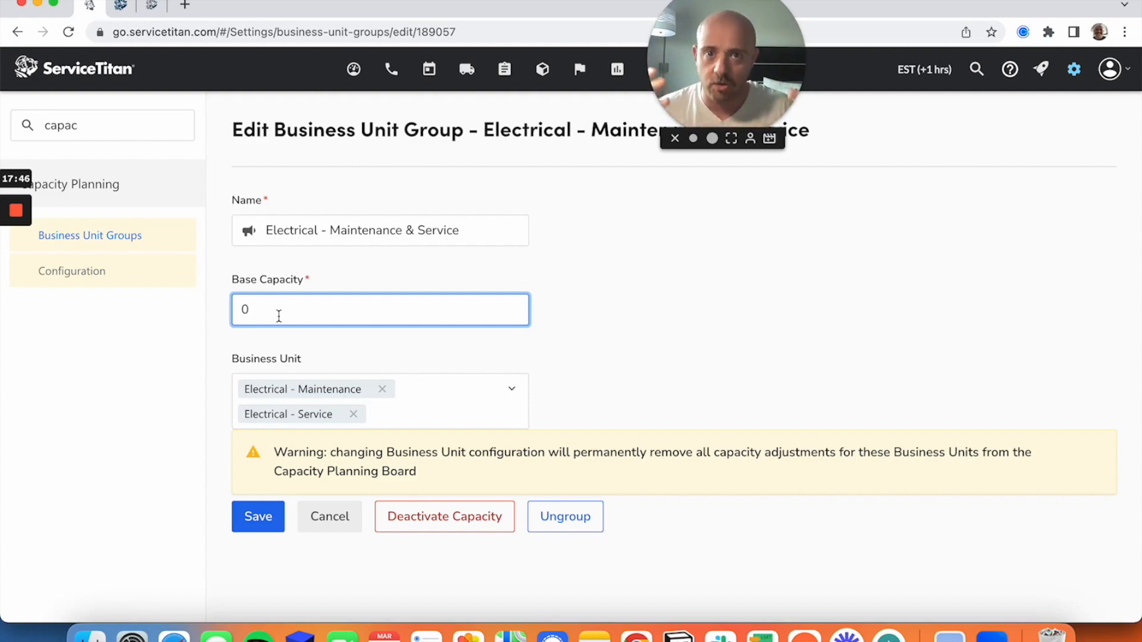
pyautogui.press('BackSpace')
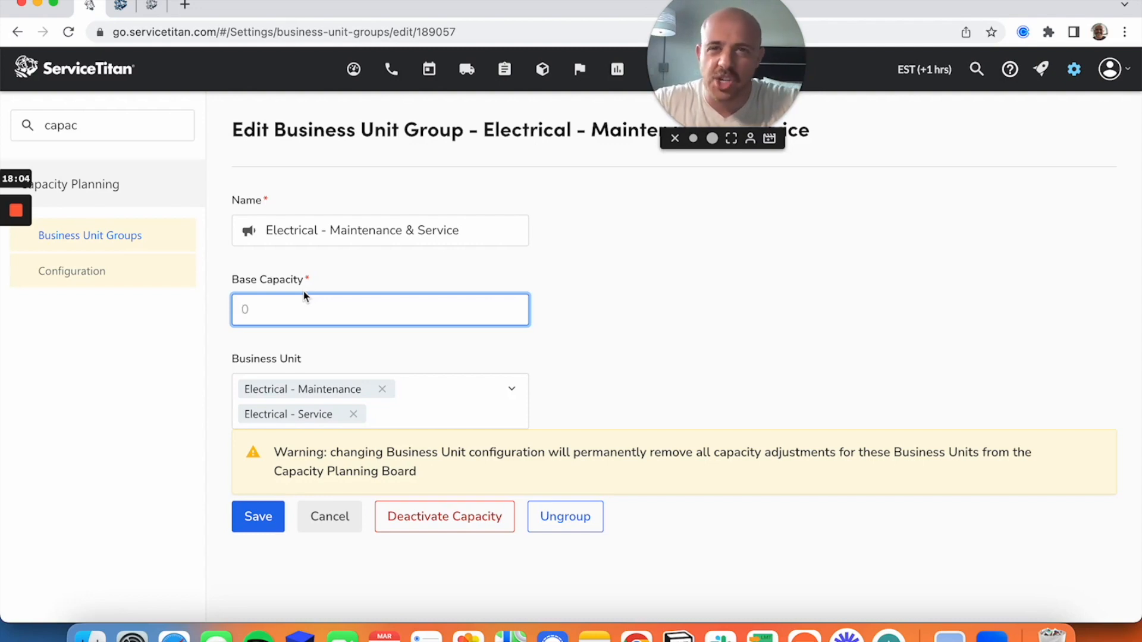
pyautogui.write('4')
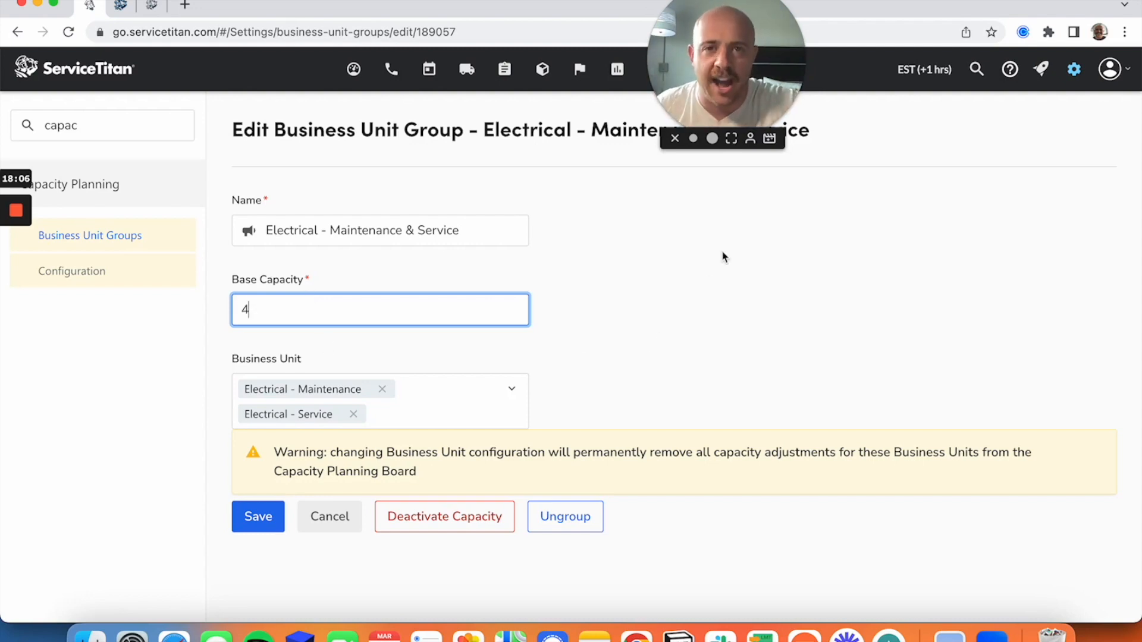
pyautogui.click(706, 321)
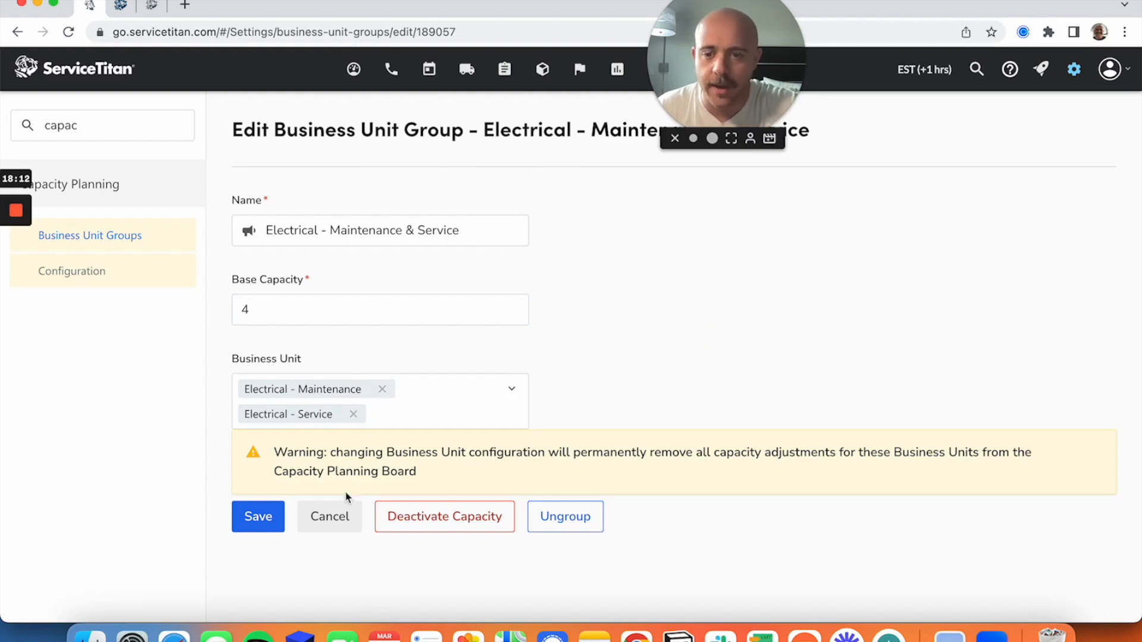
pyautogui.click(339, 527)
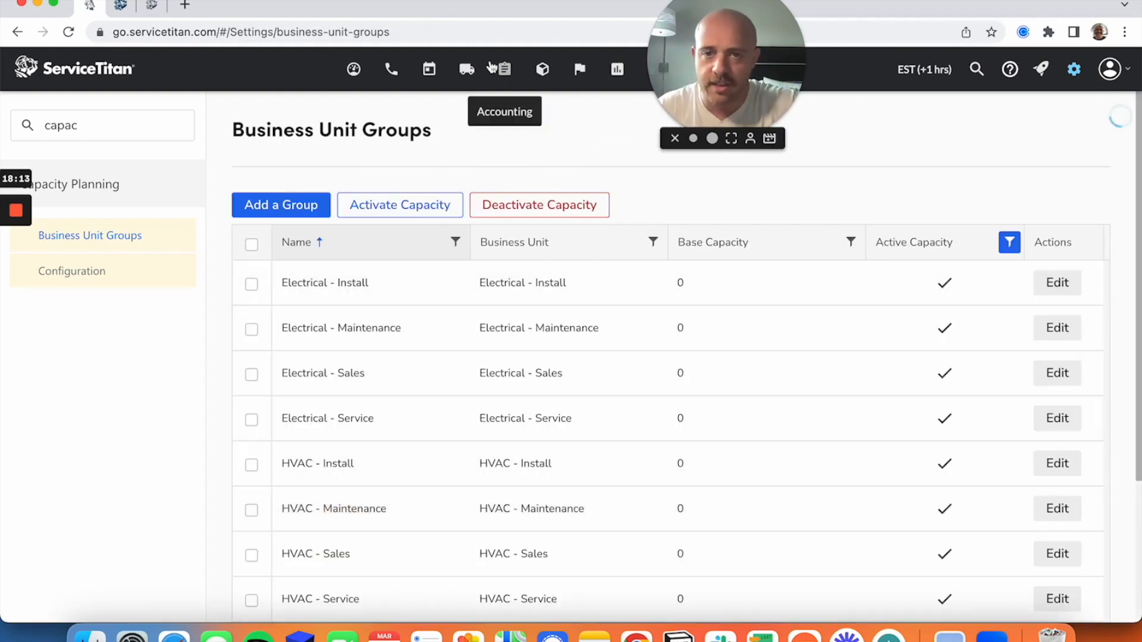
# Review each business unit's available hours on the Capacity Planning schedule for the week of 03/31/2023, then reopen the application settings.
pyautogui.click(434, 75)
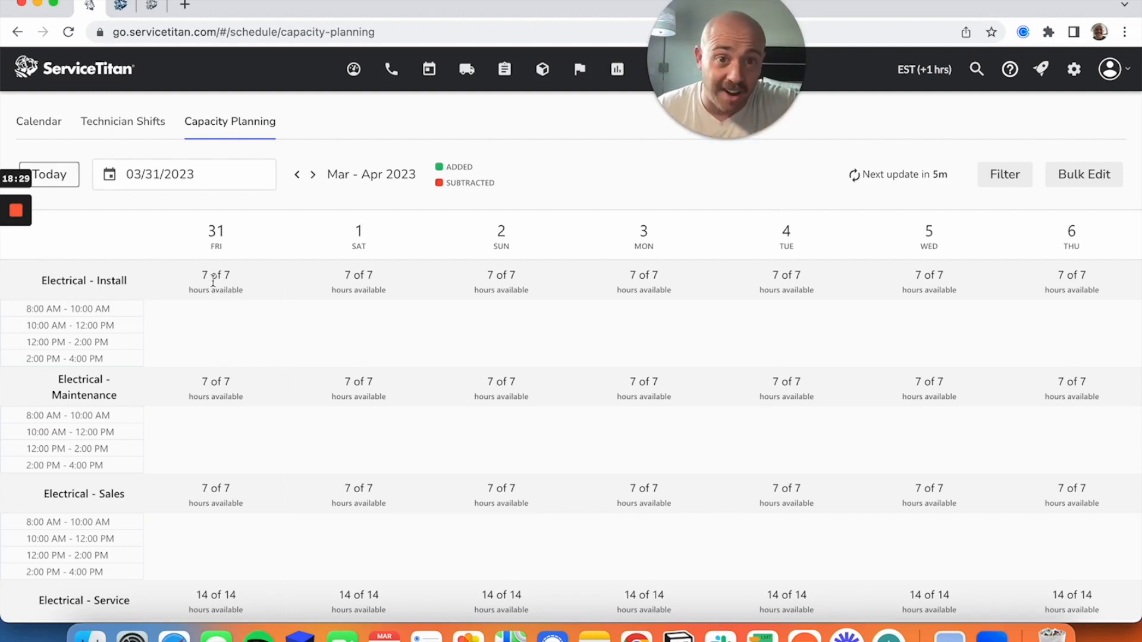
pyautogui.scroll(-4, 219, 289)
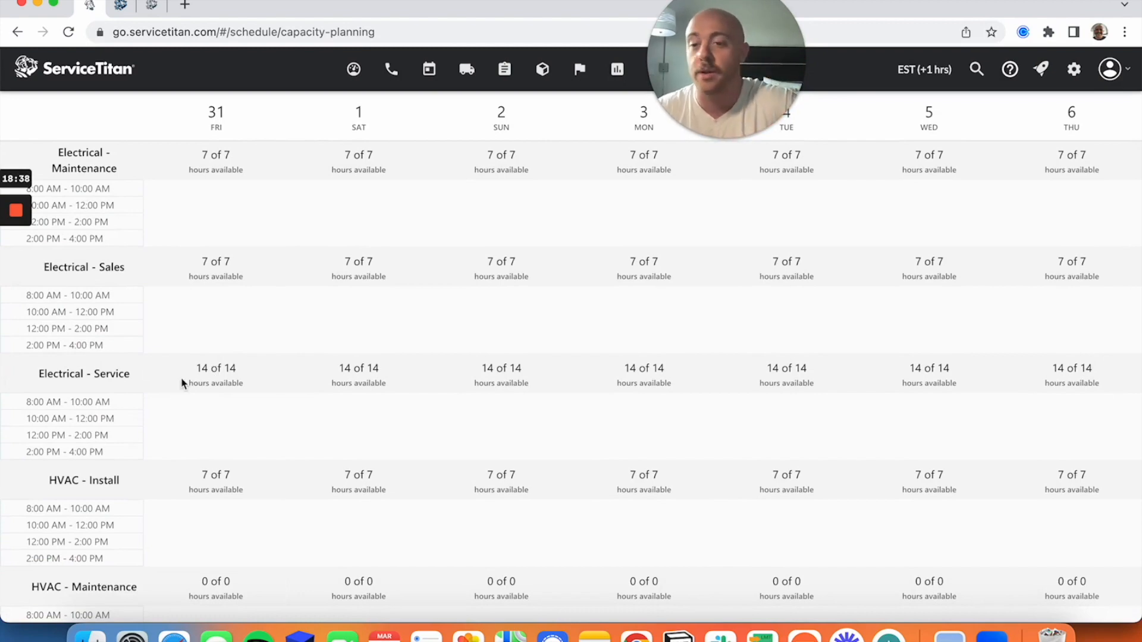
pyautogui.scroll(-1, 269, 388)
pyautogui.scroll(-7, 269, 390)
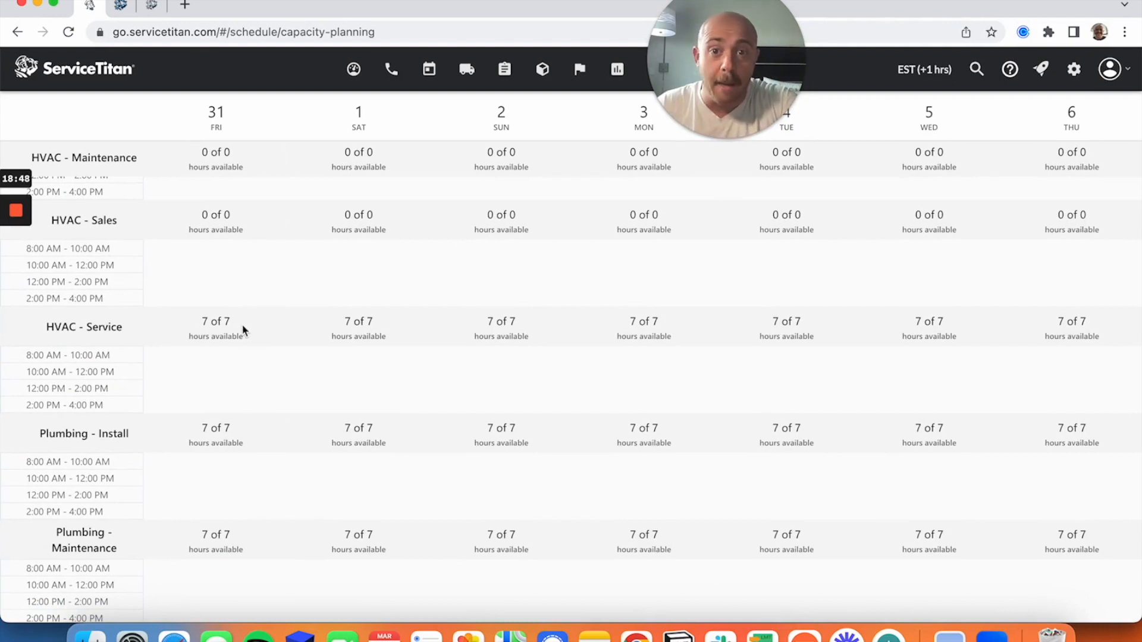
pyautogui.scroll(2, 243, 331)
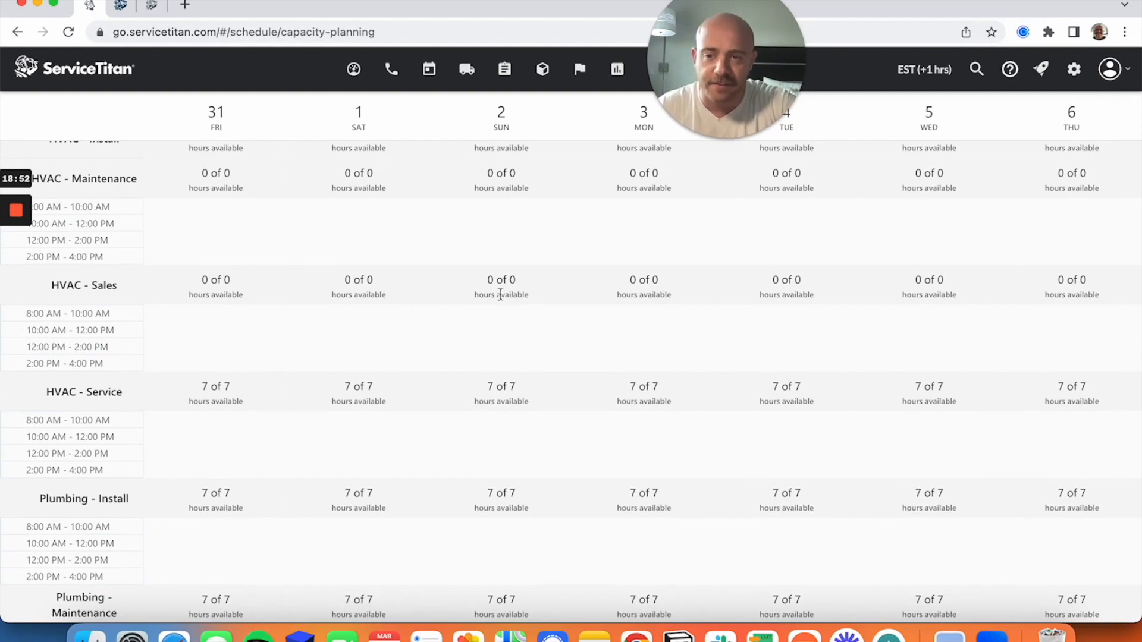
pyautogui.scroll(10, 480, 308)
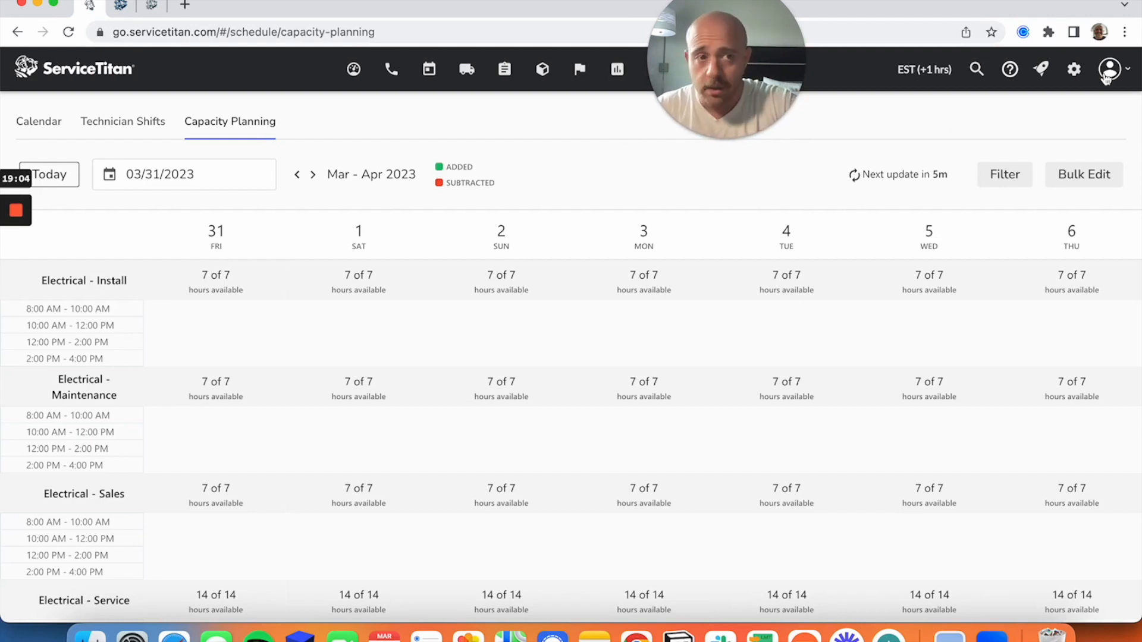
pyautogui.click(1074, 69)
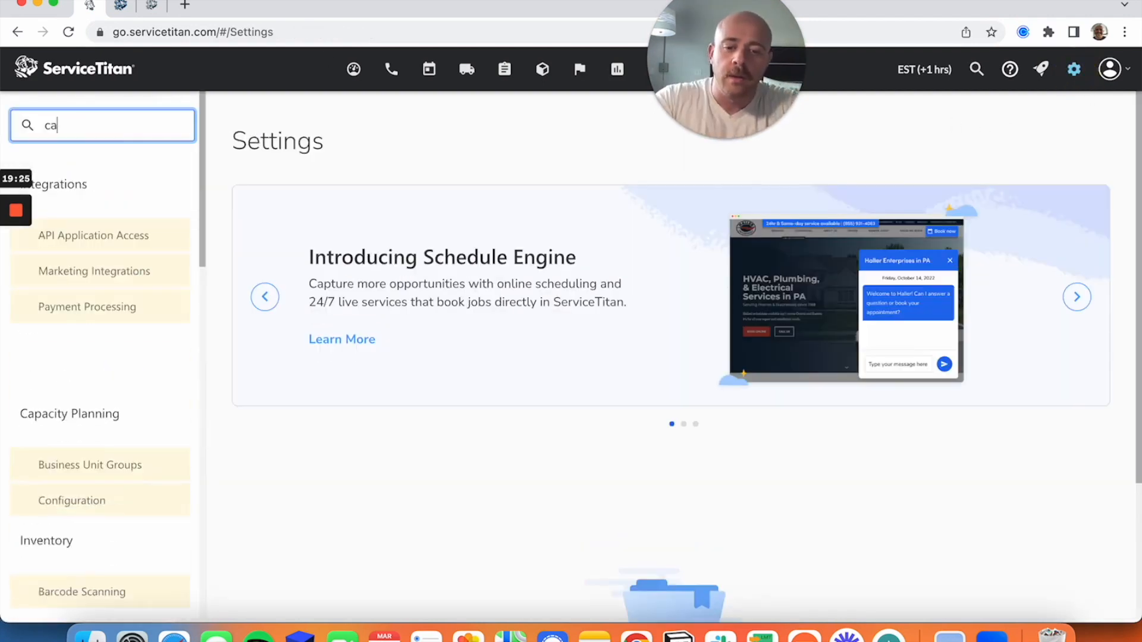
# Search the settings for "cap" and open the Capacity Planning configuration.
pyautogui.write('po')
pyautogui.press('BackSpace')
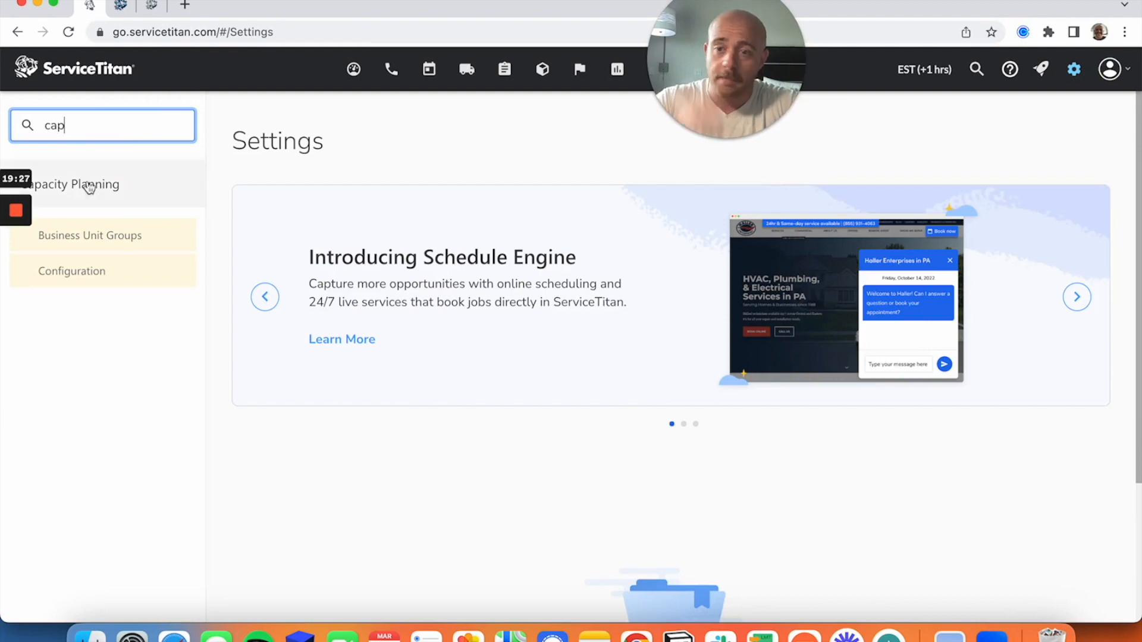
pyautogui.click(99, 278)
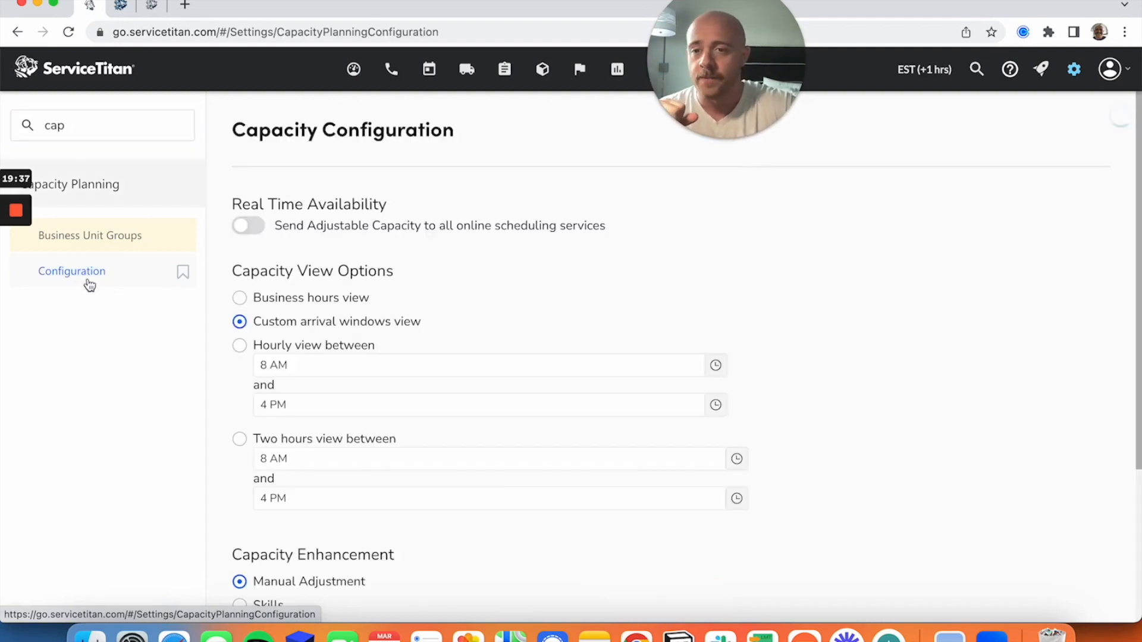
# Try the two-hour capacity view option and switch back to the custom arrival windows view.
pyautogui.scroll(-3, 749, 238)
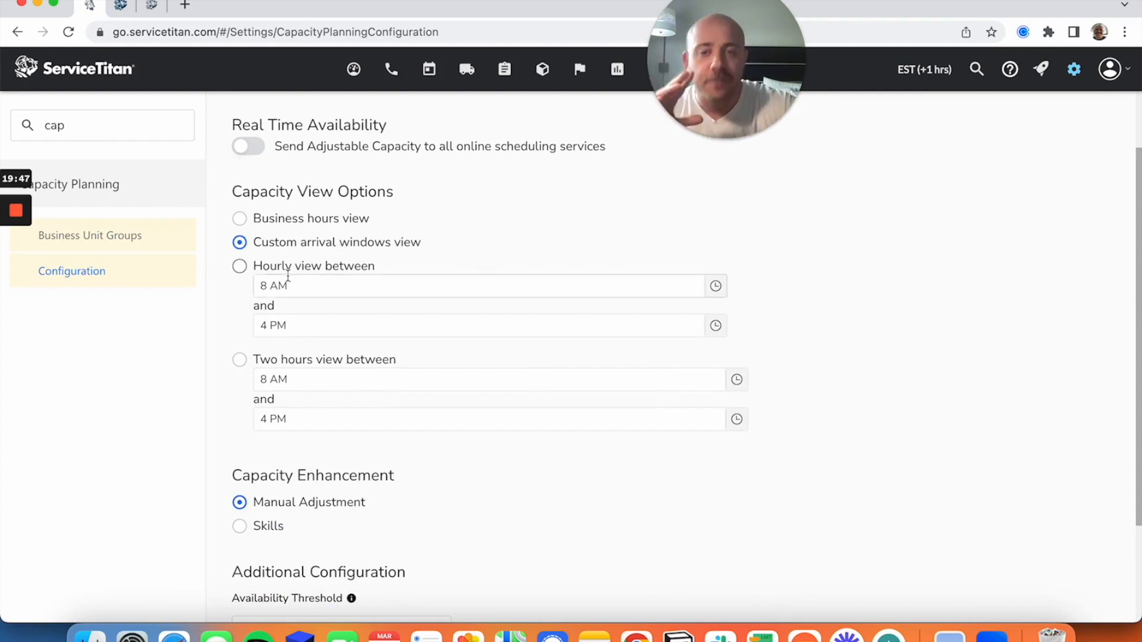
pyautogui.click(301, 366)
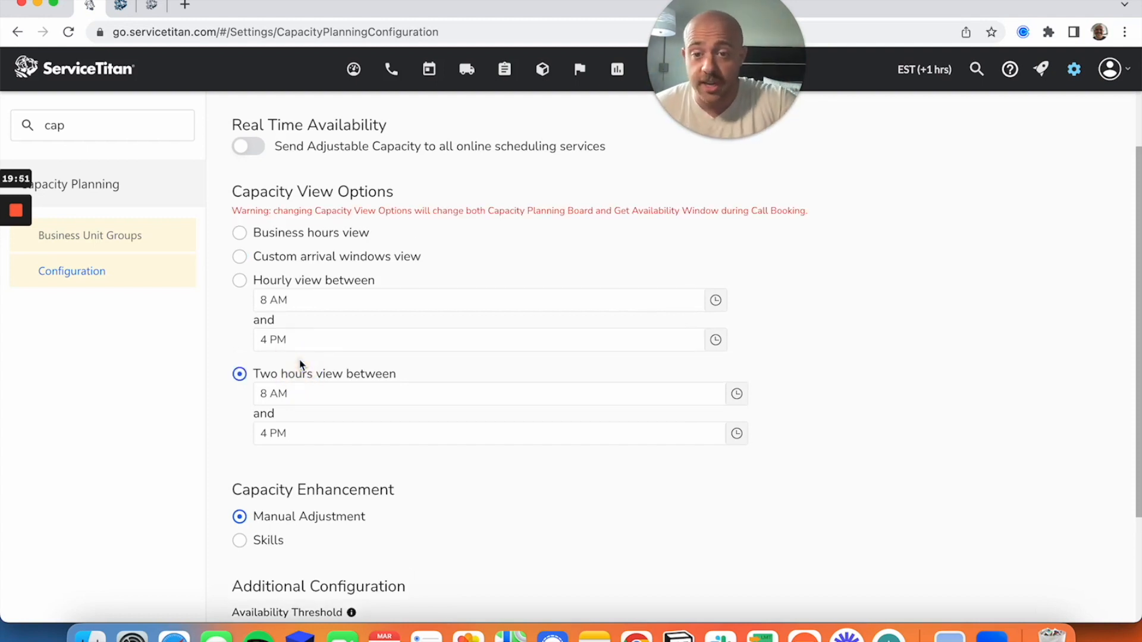
pyautogui.click(378, 256)
# Try Skills as the capacity enhancement, go back to Manual Adjustment, and look at the availability threshold setting.
pyautogui.scroll(-1, 939, 335)
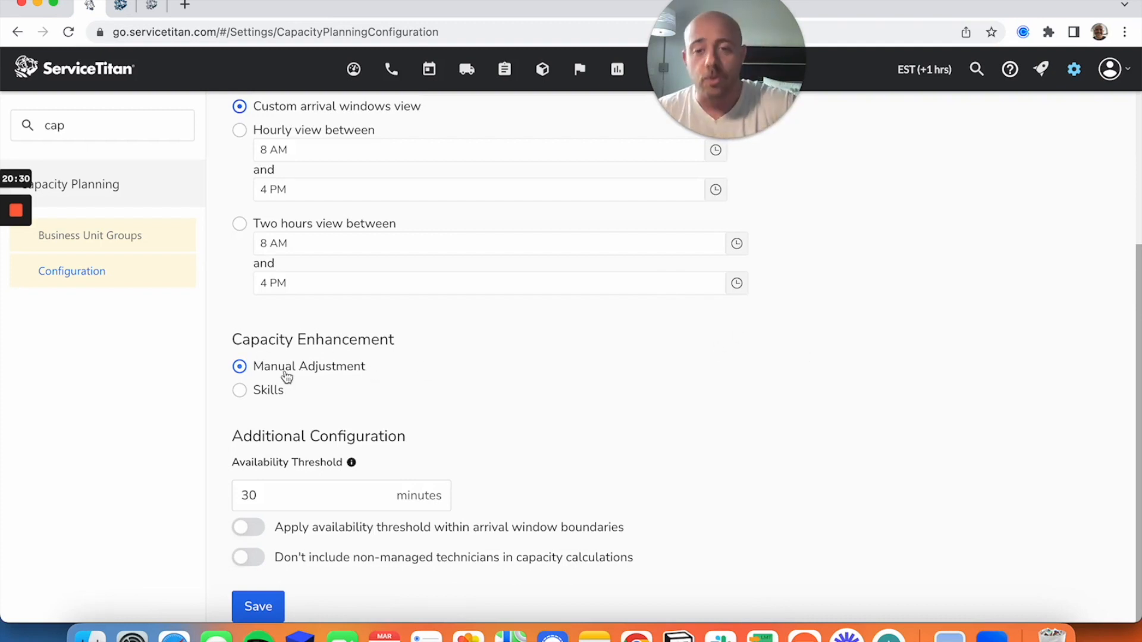
pyautogui.click(262, 392)
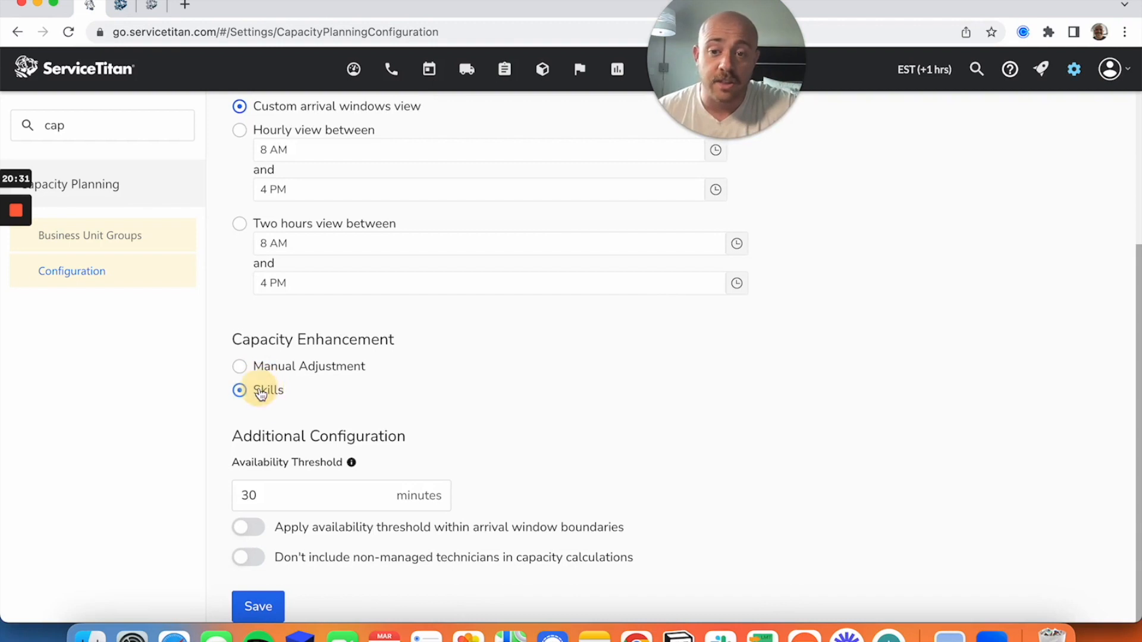
pyautogui.click(291, 377)
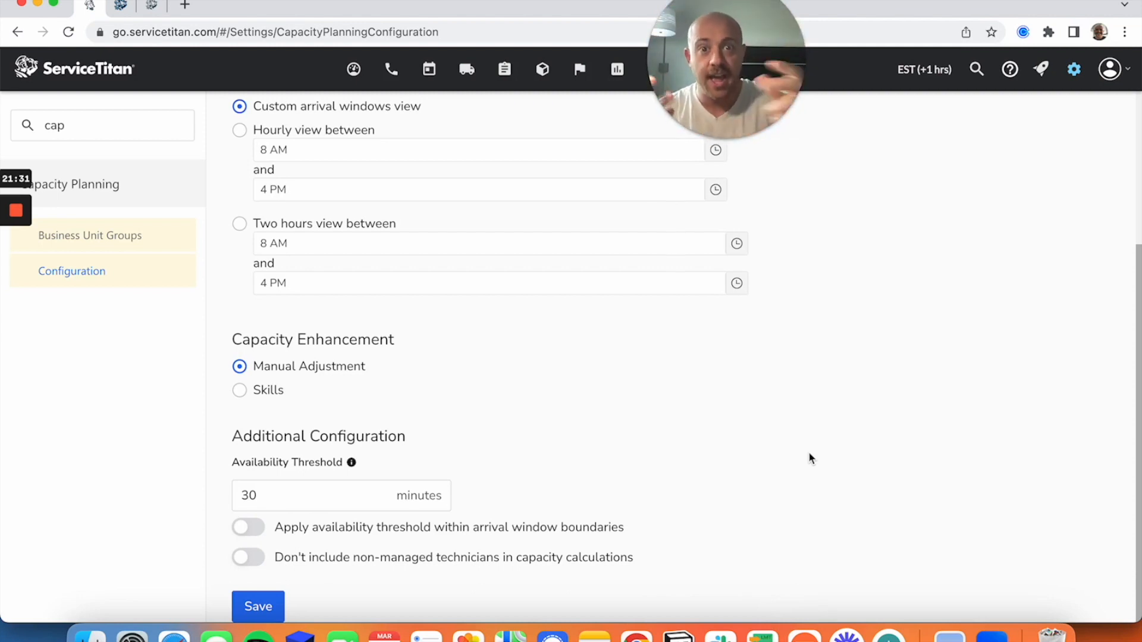
pyautogui.click(249, 499)
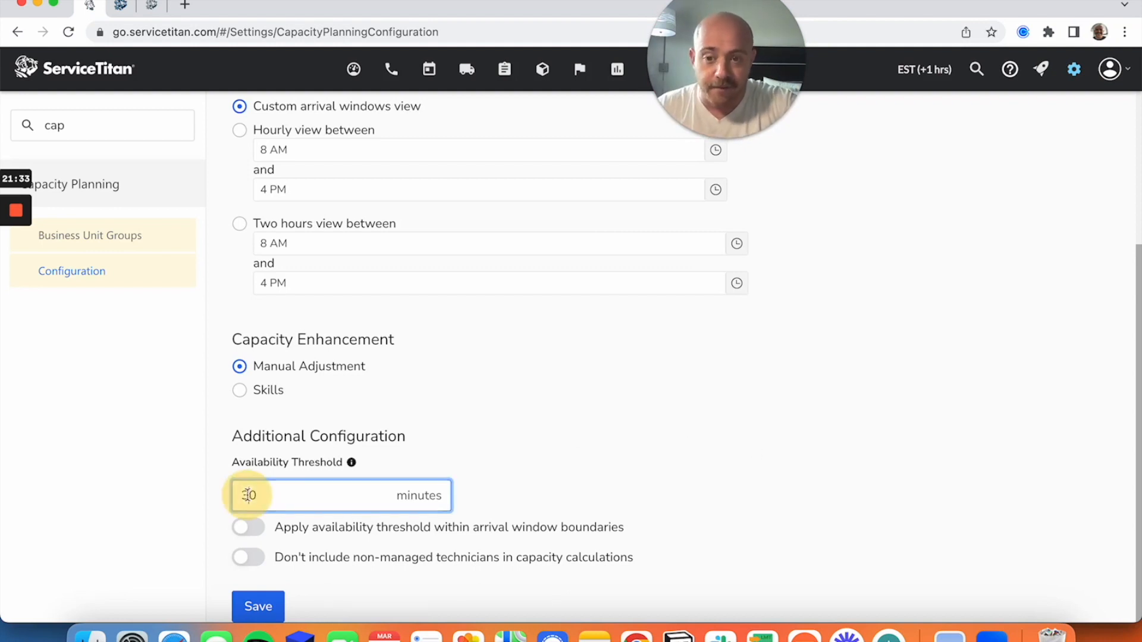
pyautogui.click(656, 446)
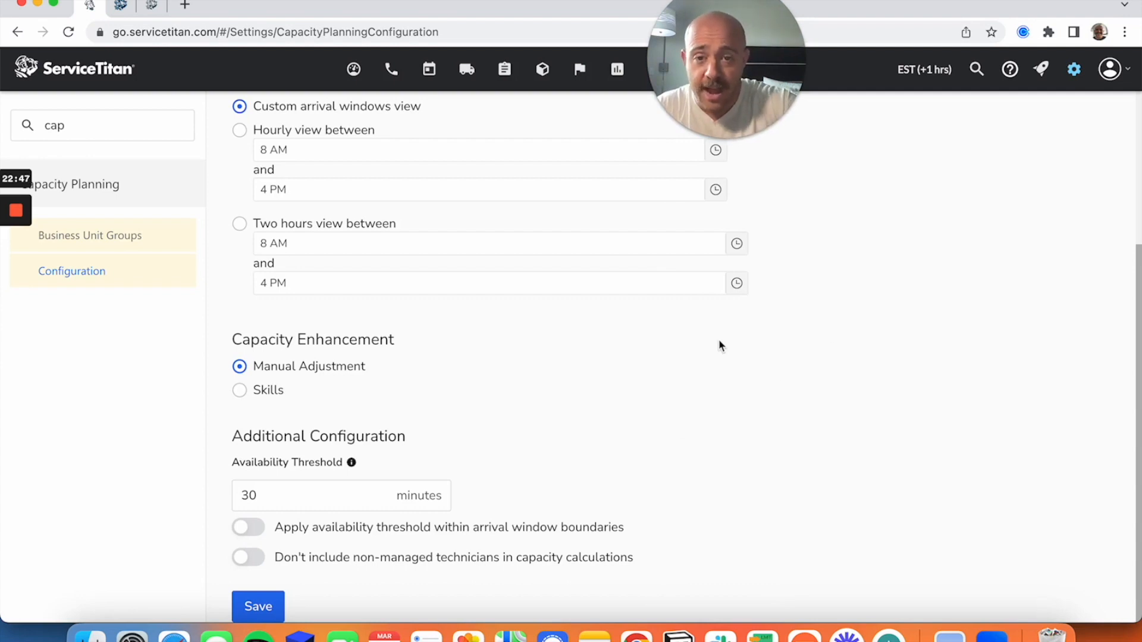
# Turn on sending adjustable capacity to all online scheduling services and save the capacity configuration.
pyautogui.scroll(4, 718, 339)
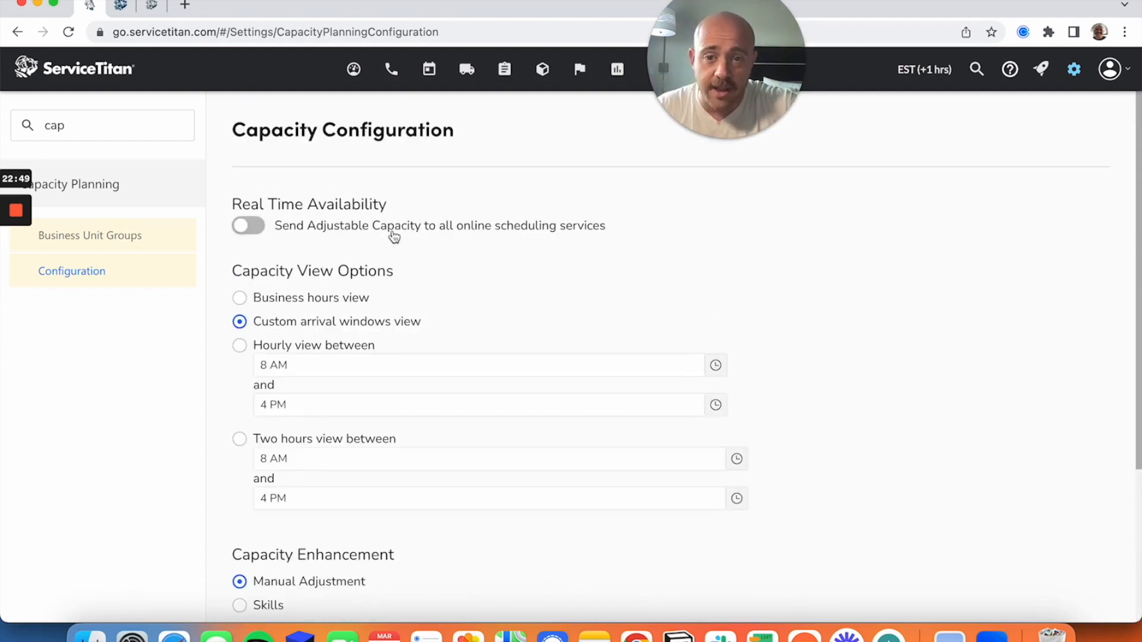
pyautogui.click(255, 232)
pyautogui.scroll(-1, 1078, 308)
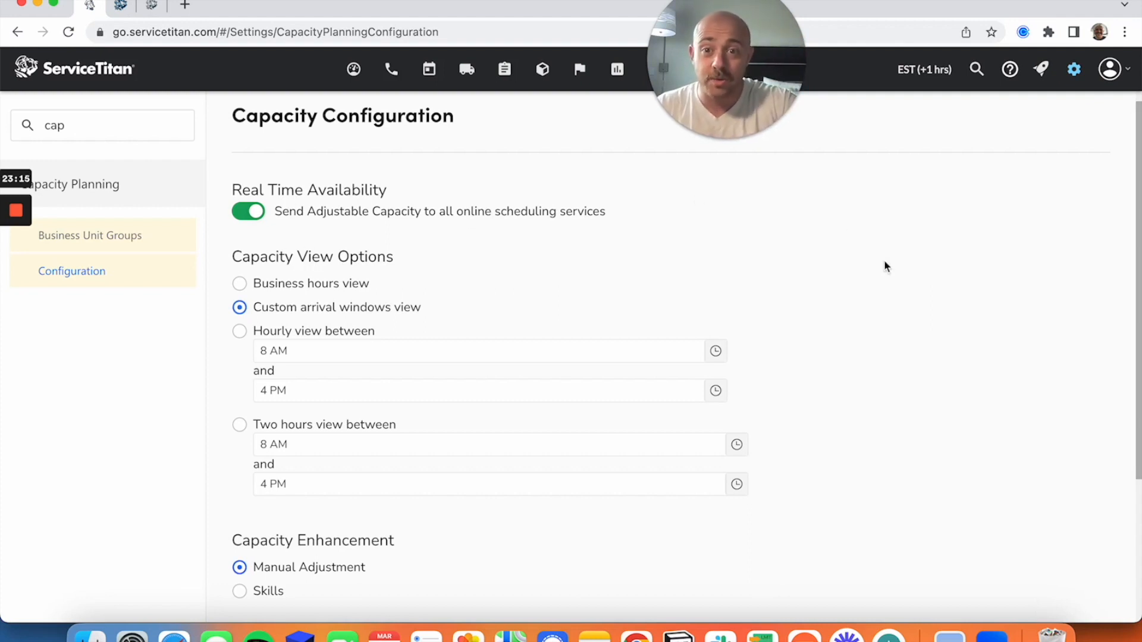
pyautogui.scroll(-3, 885, 266)
pyautogui.click(238, 610)
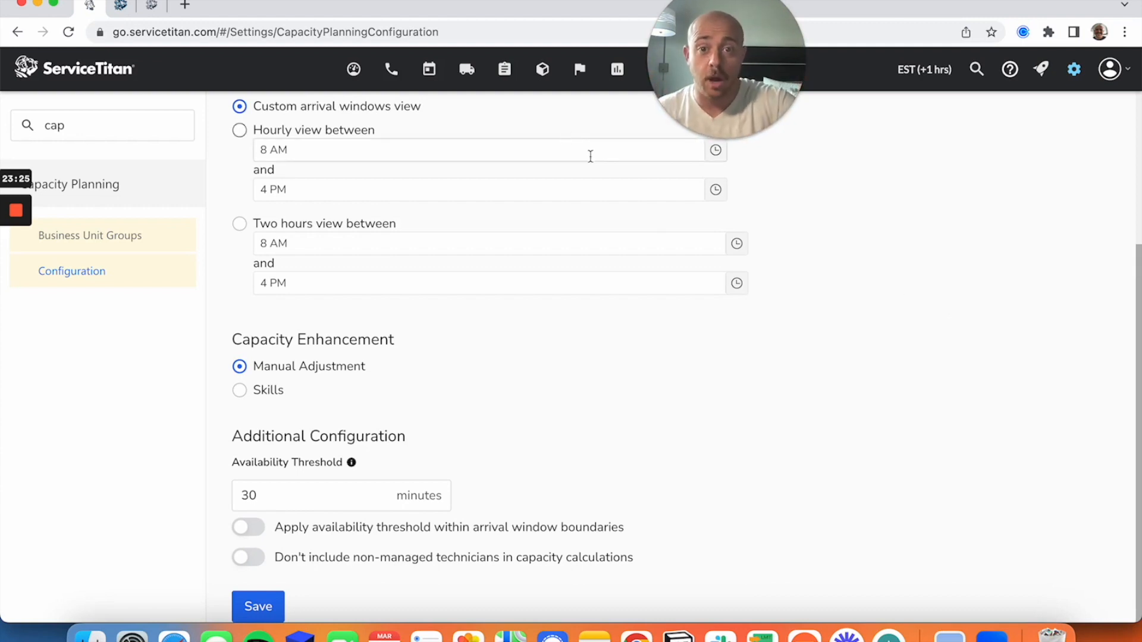
# Examine the available hours and arrival windows of the electrical business units on the Capacity Planning schedule.
pyautogui.click(428, 69)
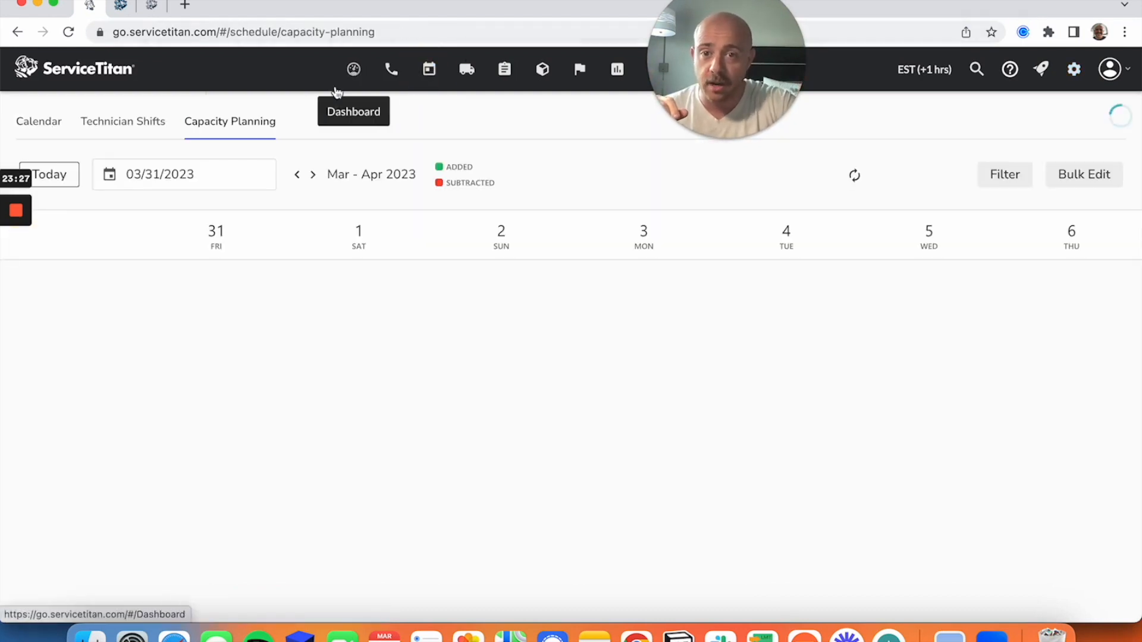
pyautogui.scroll(-1, 578, 267)
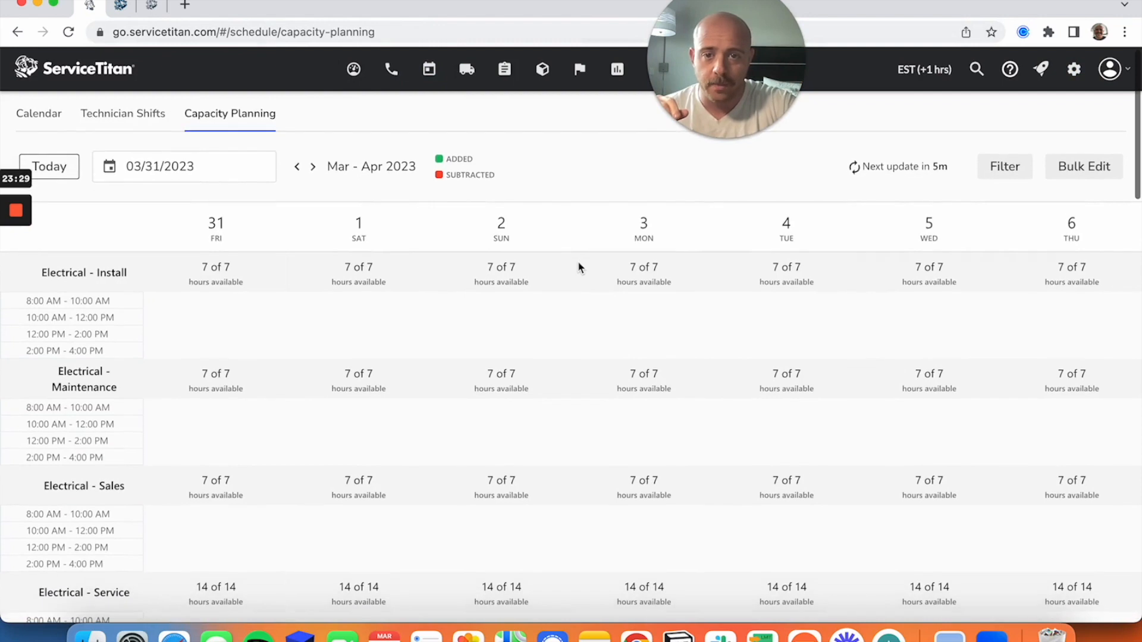
pyautogui.scroll(-1, 816, 315)
pyautogui.scroll(2, 816, 316)
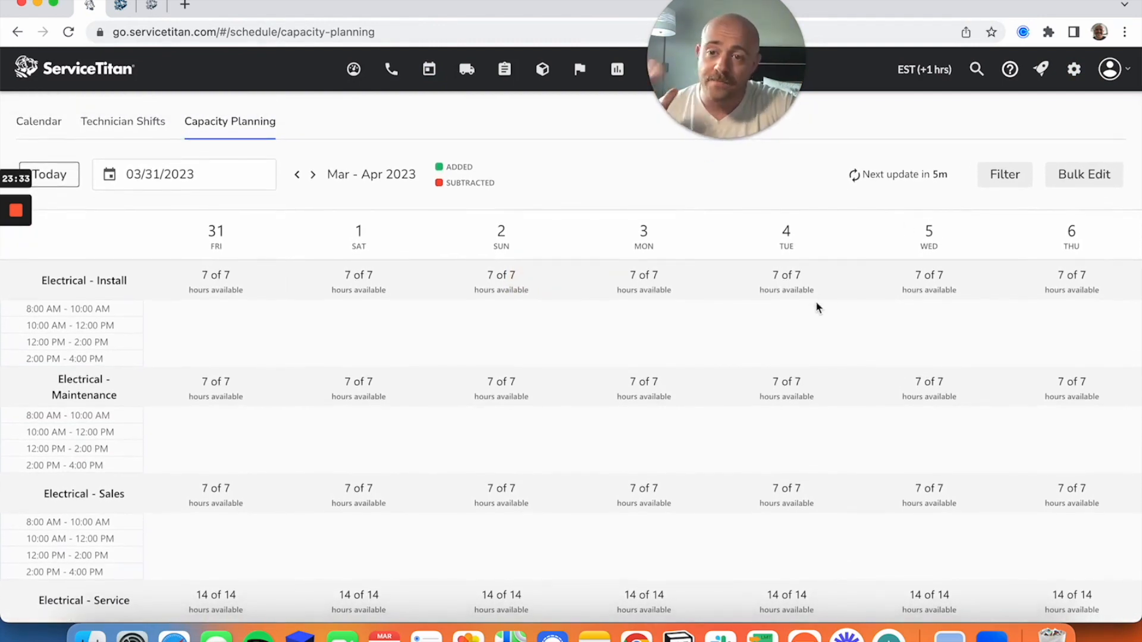
pyautogui.scroll(-3, 815, 306)
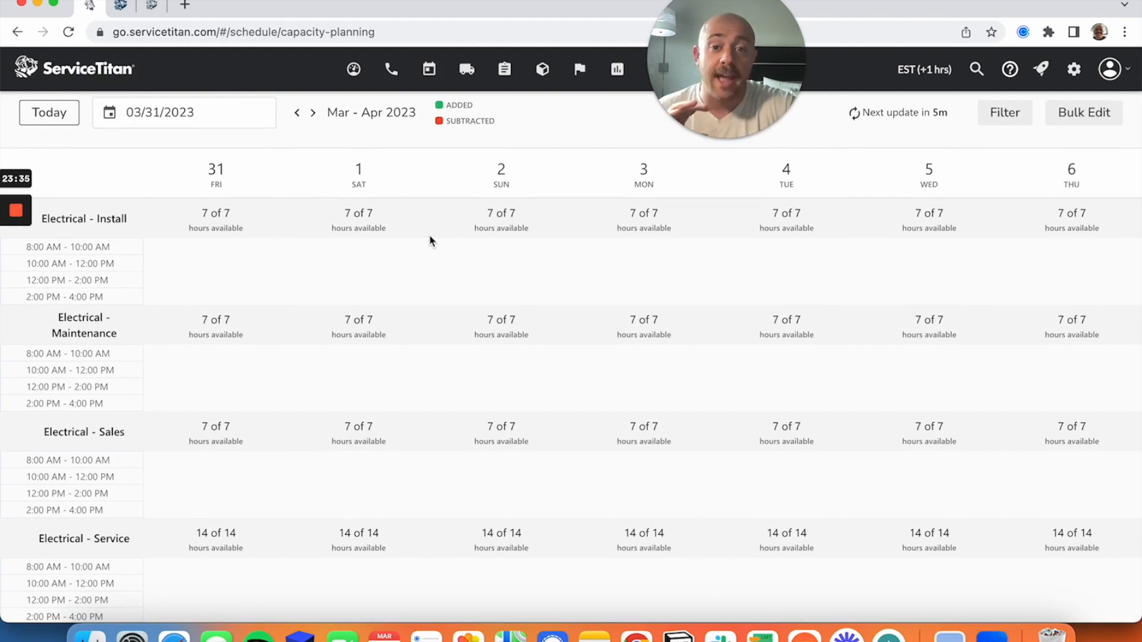
pyautogui.scroll(3, 429, 238)
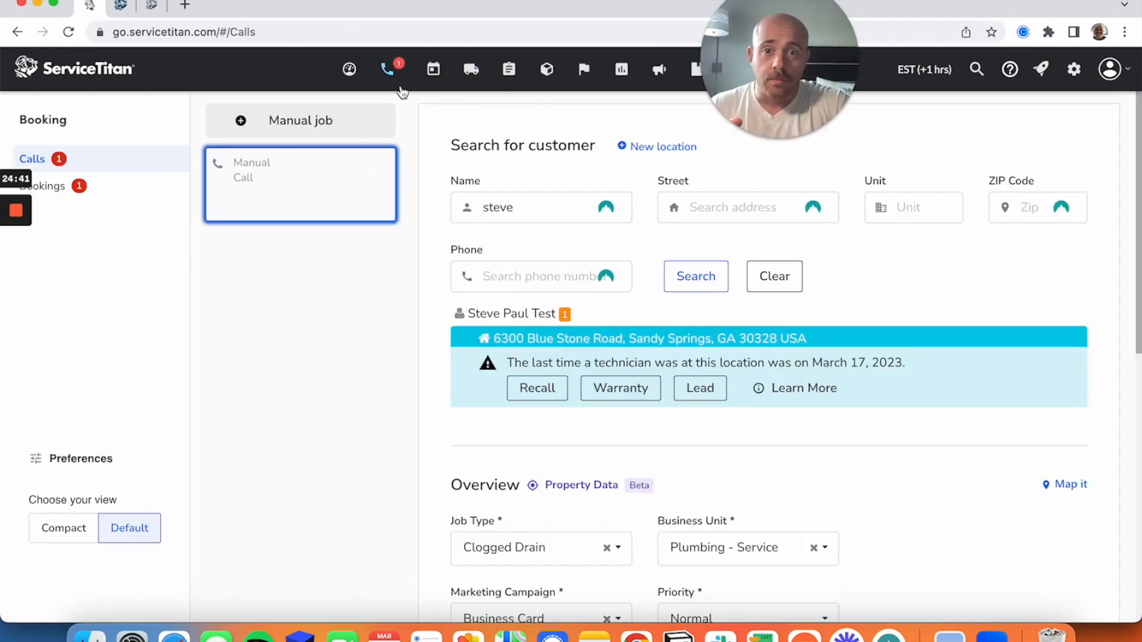
# Go to the manual call's Clogged Drain booking and get the availability for its arrival window.
pyautogui.click(392, 88)
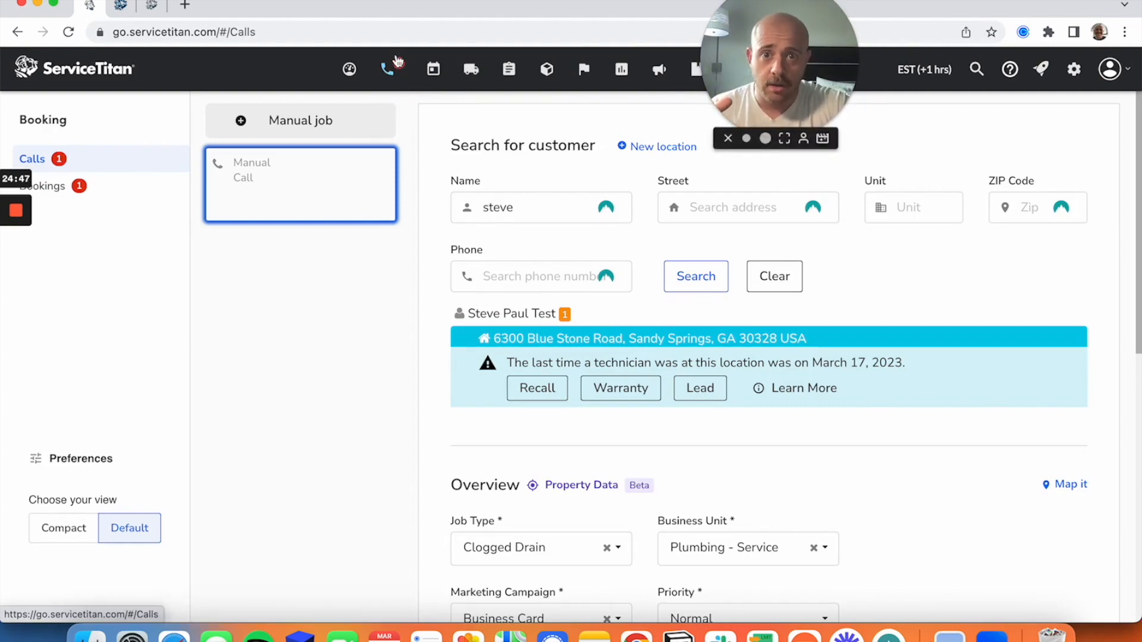
pyautogui.scroll(-5, 715, 323)
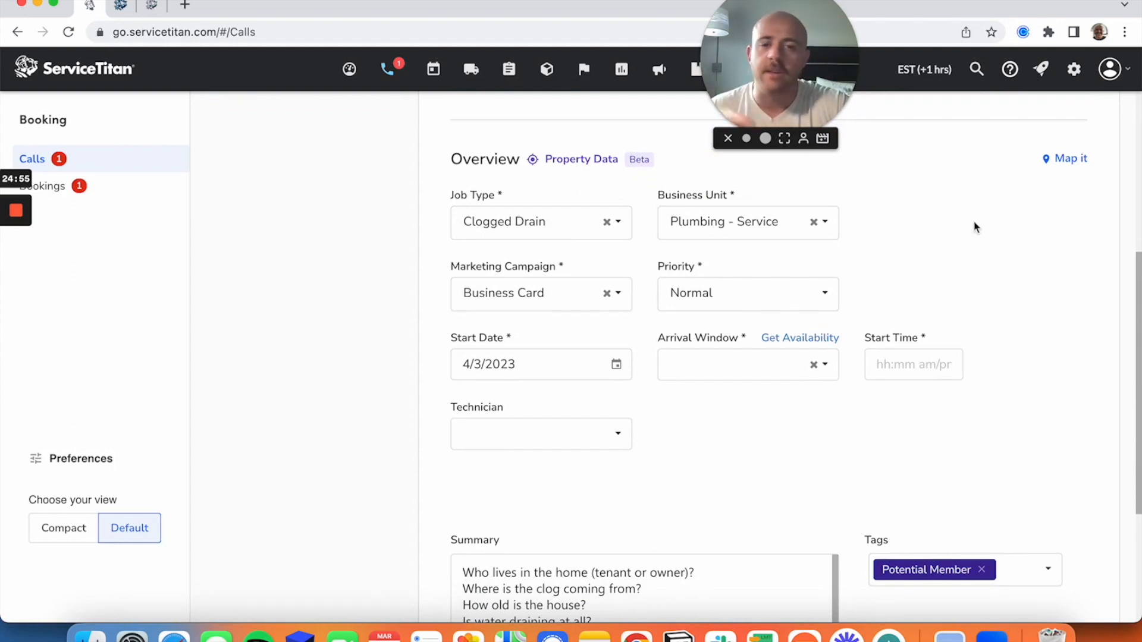
pyautogui.scroll(-1, 976, 225)
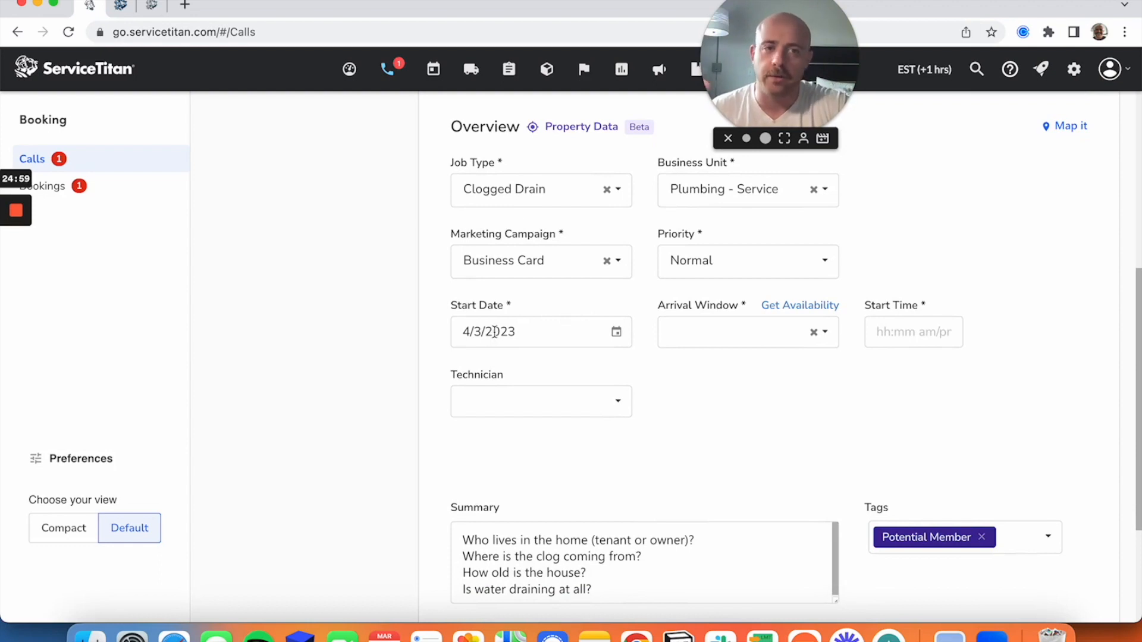
pyautogui.click(790, 306)
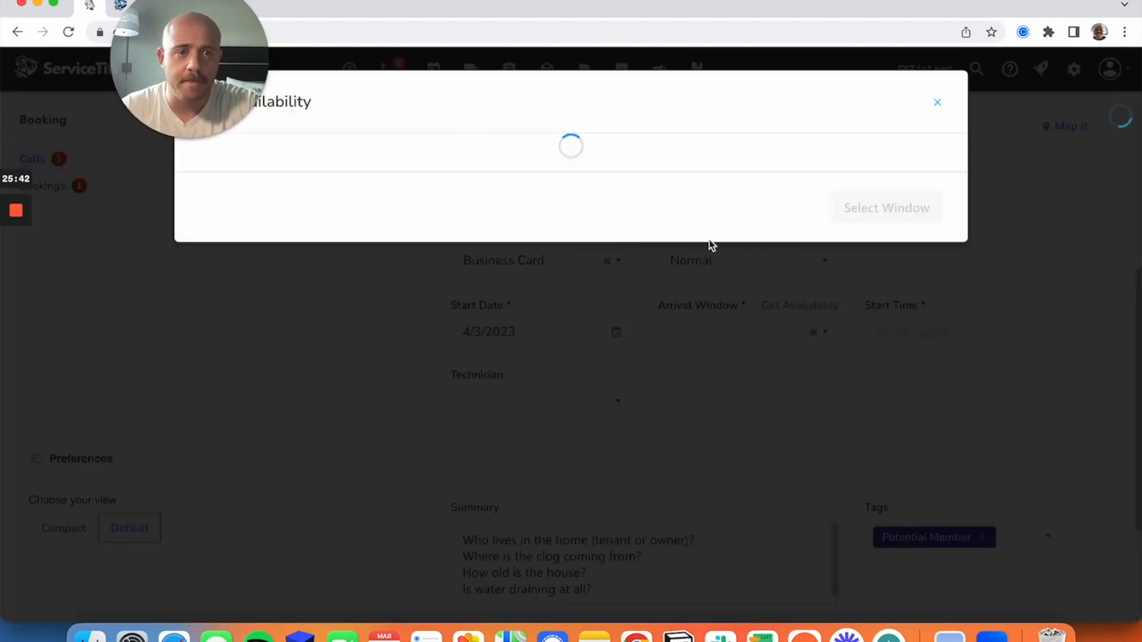
# Pick the 11:00a - 1:00p arrival window on Thursday, April 6 in the availability grid.
pyautogui.scroll(-3, 663, 201)
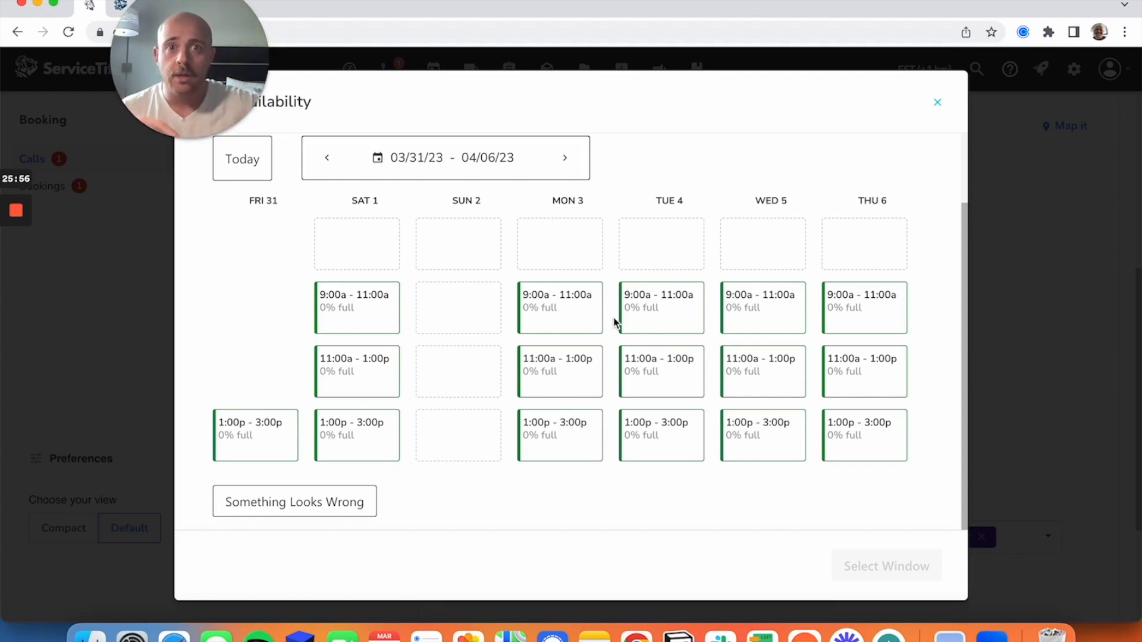
pyautogui.moveTo(634, 316)
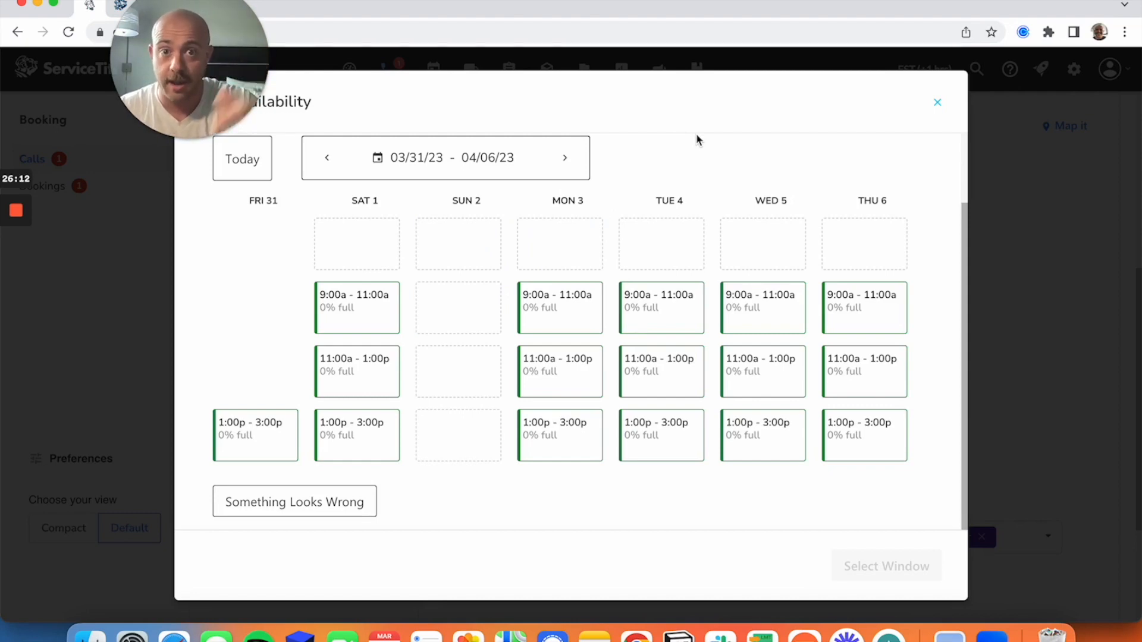
pyautogui.moveTo(837, 369)
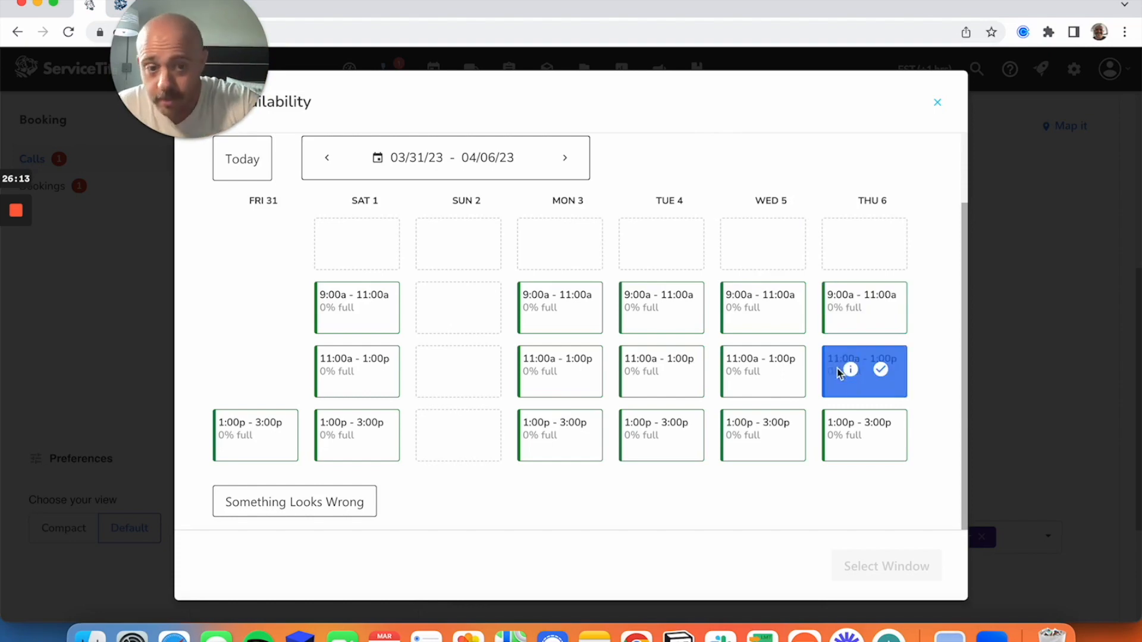
pyautogui.click(882, 370)
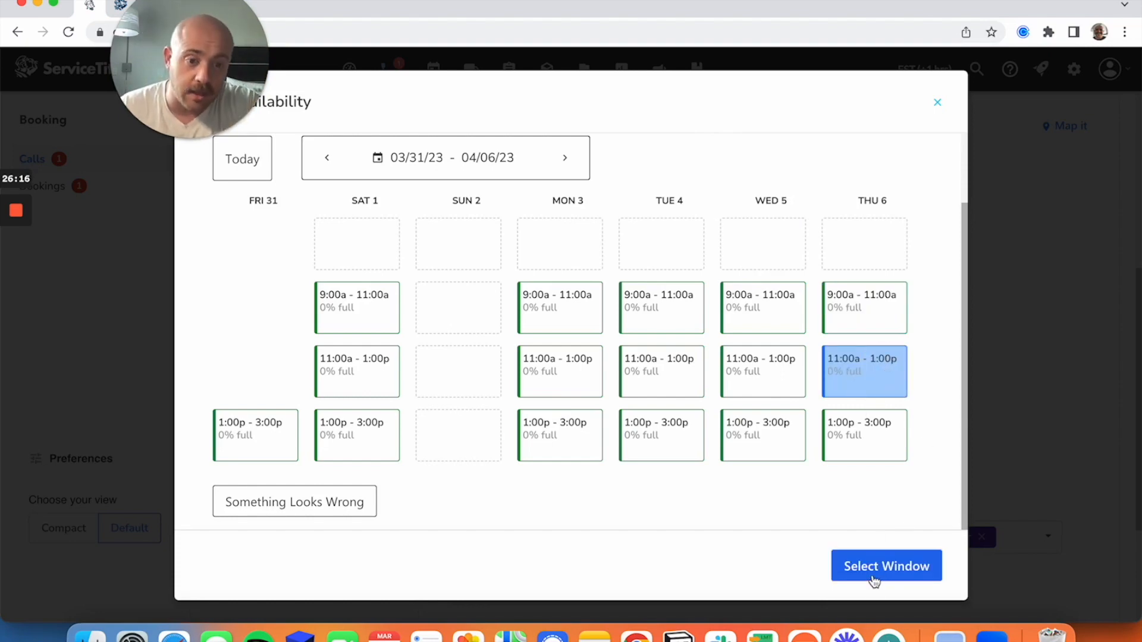